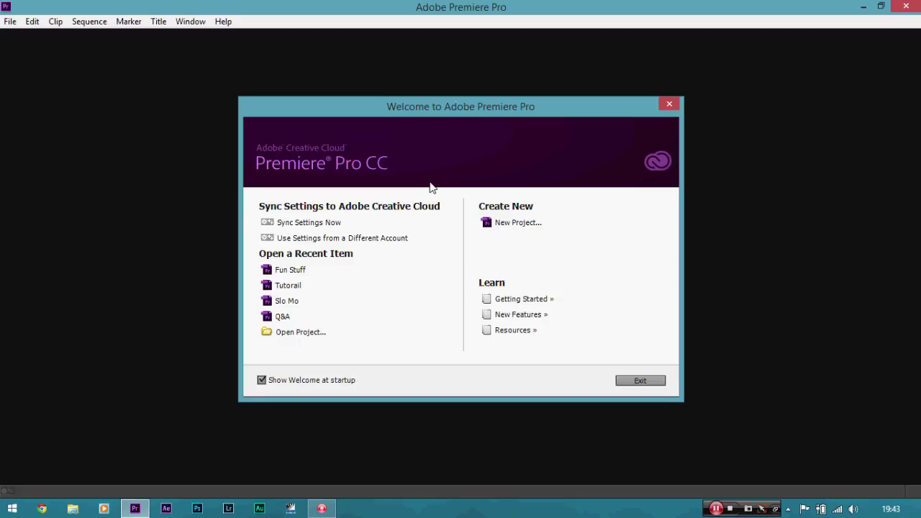
Create a new project named Fuun Stuff with the default location and general settings
left_click(492, 225)
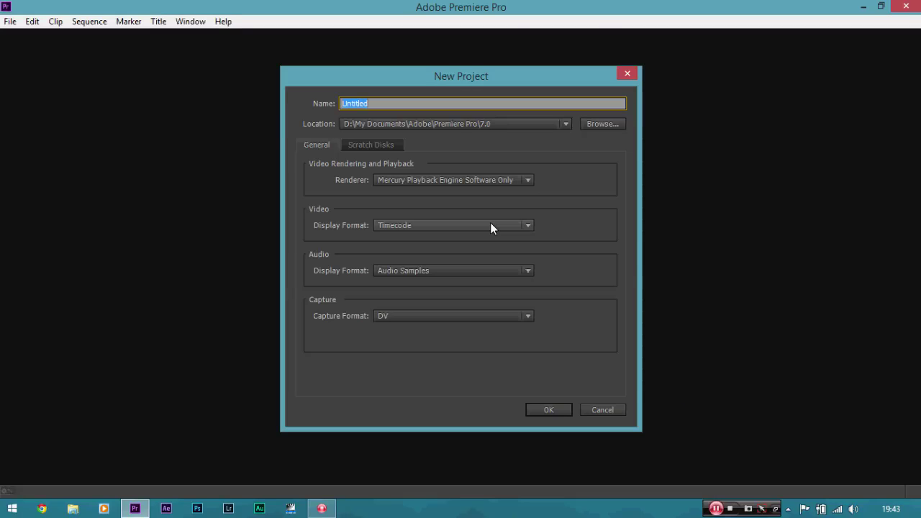
key("BackSpace")
type("Fuun Stuff")
left_click(548, 411)
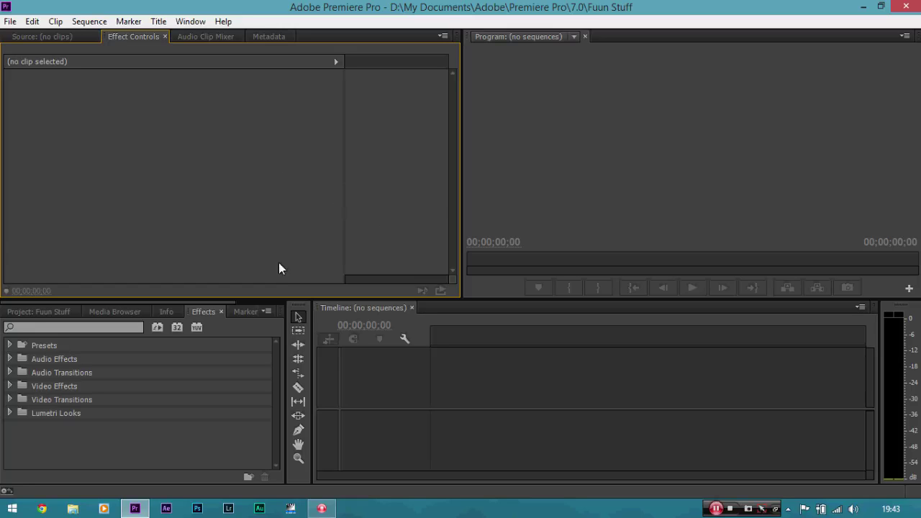
Start a new sequence and select the Digital SLR 1080p preset DSLR 1080p24
left_click(10, 21)
mouse_move(50, 39)
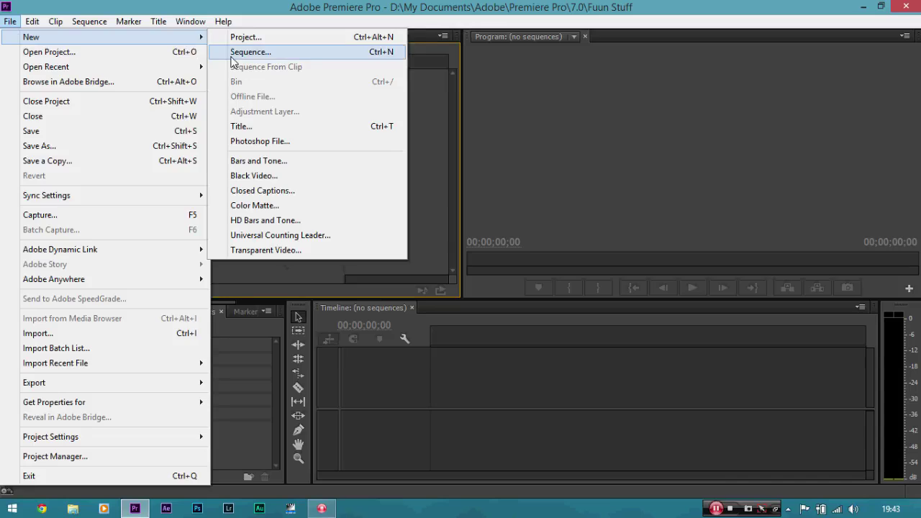
left_click(259, 54)
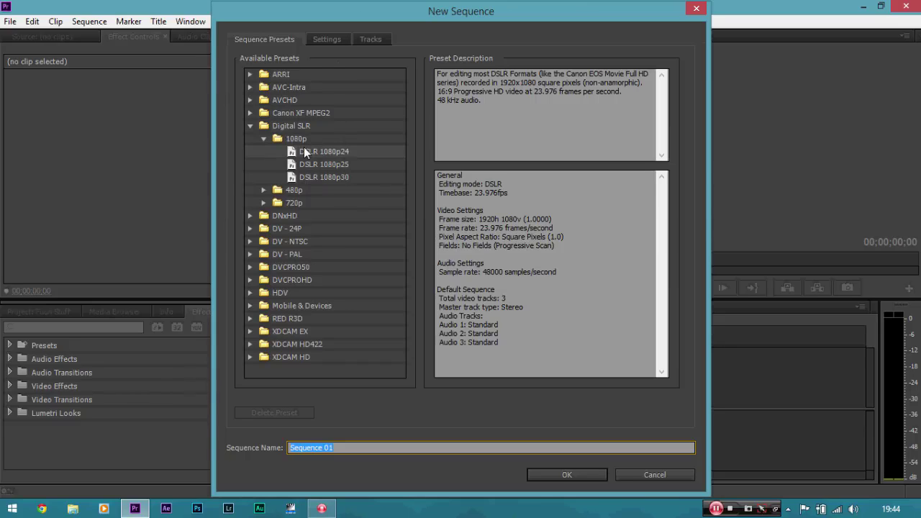
left_click(344, 151)
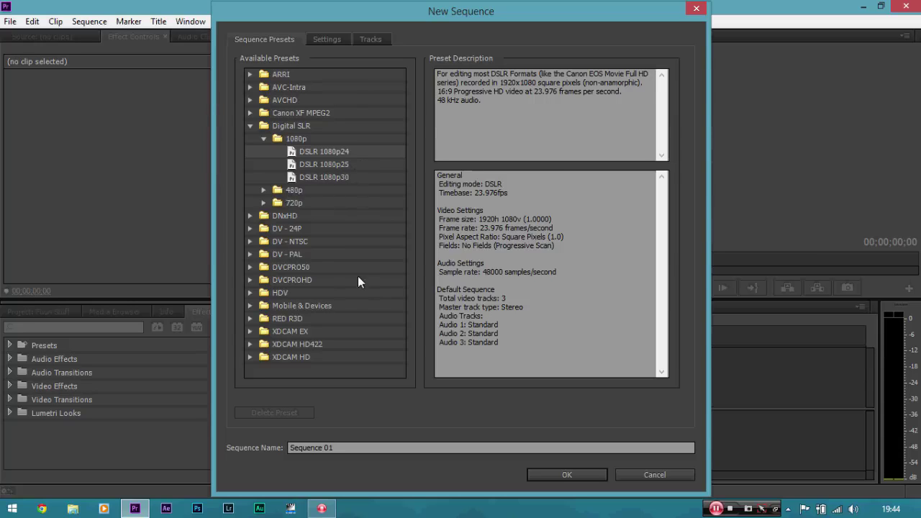
Look through the RED R3D presets, including the 5K folder, and the DV - NTSC sequence presets
left_click(250, 319)
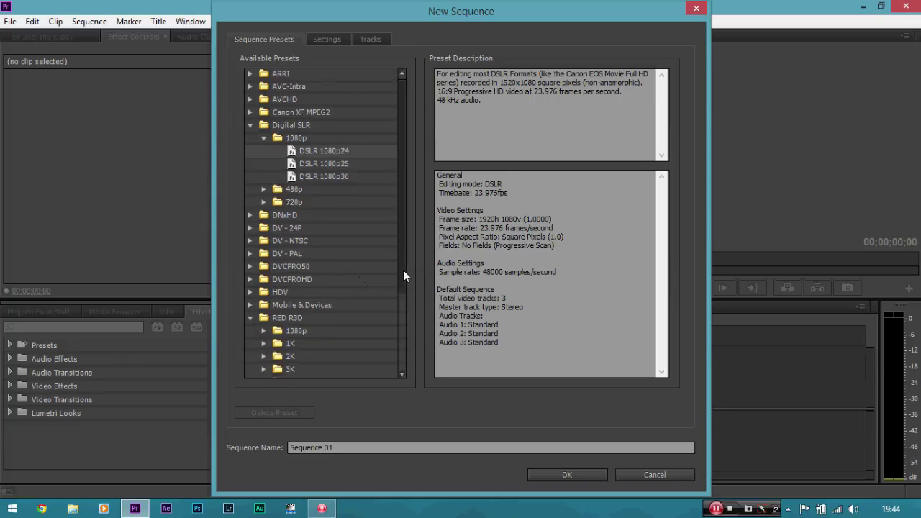
left_click_drag(403, 270, 387, 334)
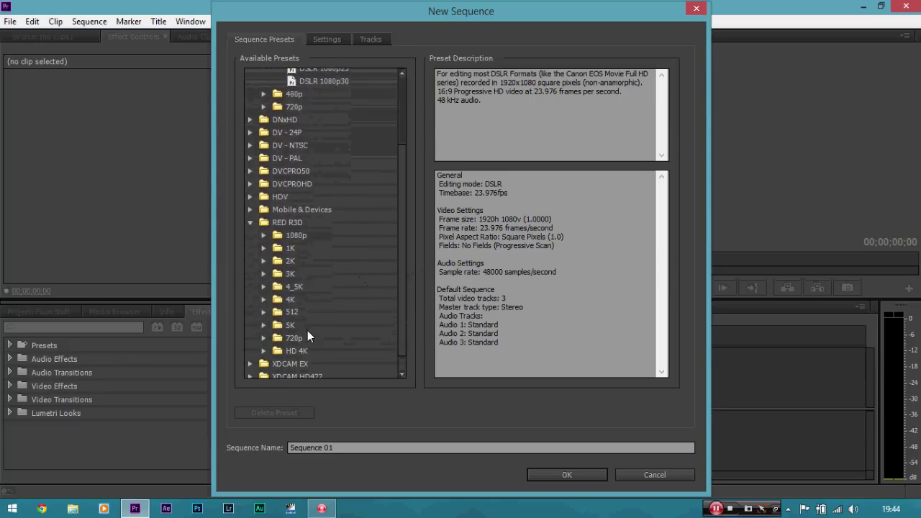
left_click(264, 325)
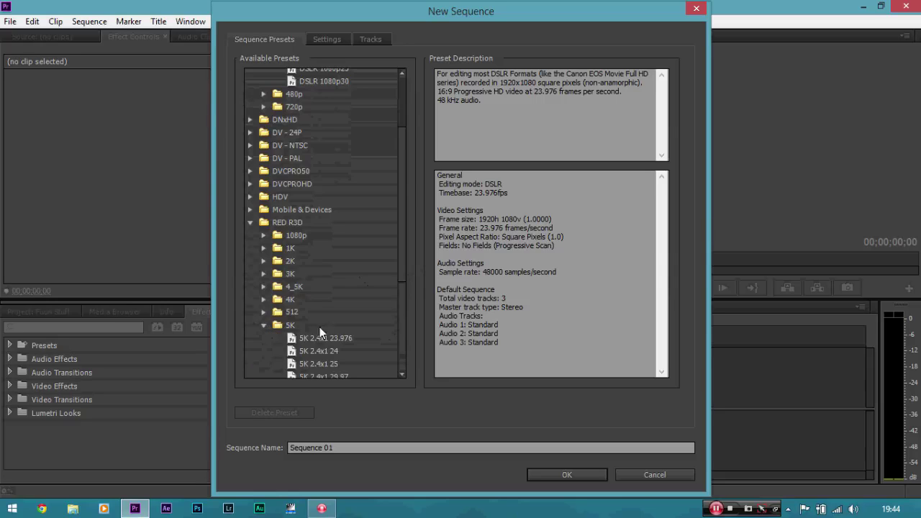
left_click(264, 325)
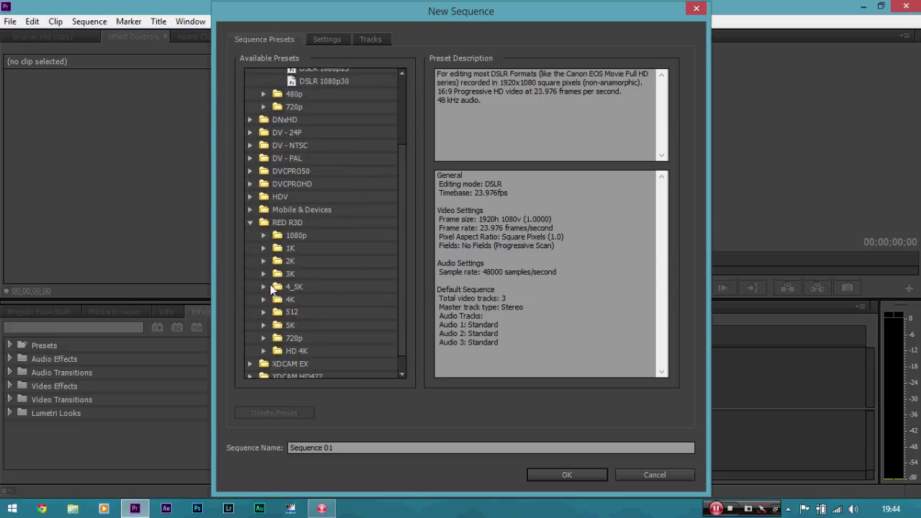
left_click(251, 223)
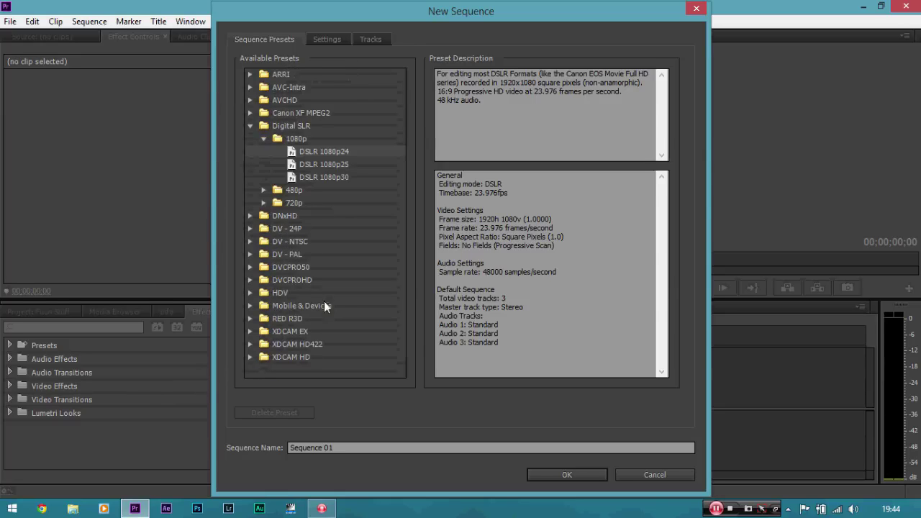
left_click(251, 241)
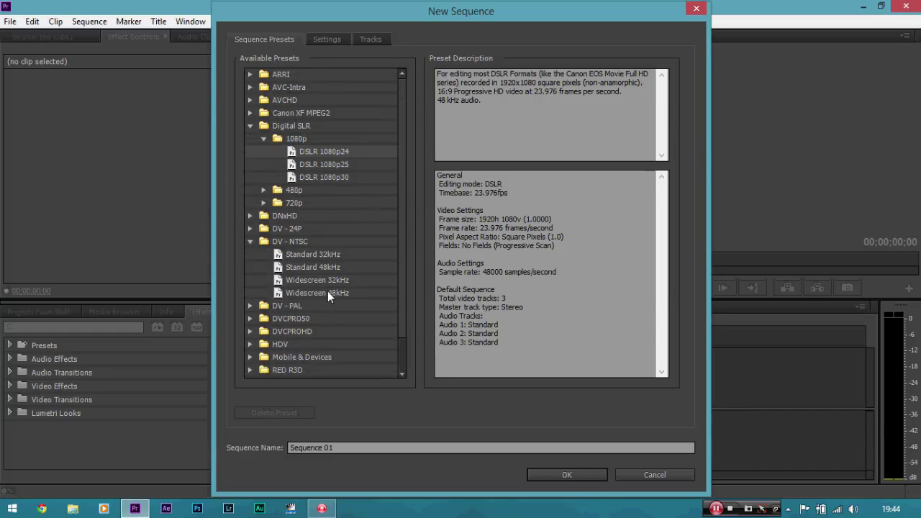
left_click(250, 241)
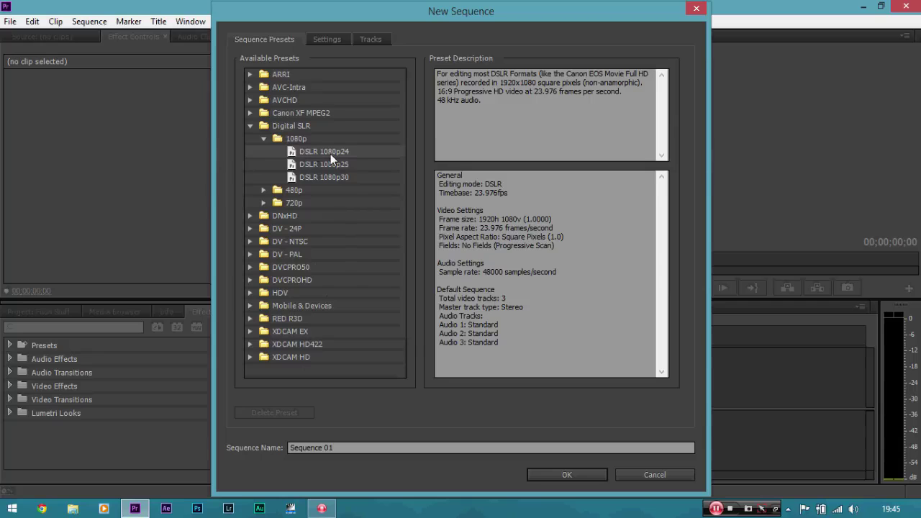
Review the sequence's detailed settings and create Sequence 01 from the DSLR 1080p24 preset
left_click(327, 41)
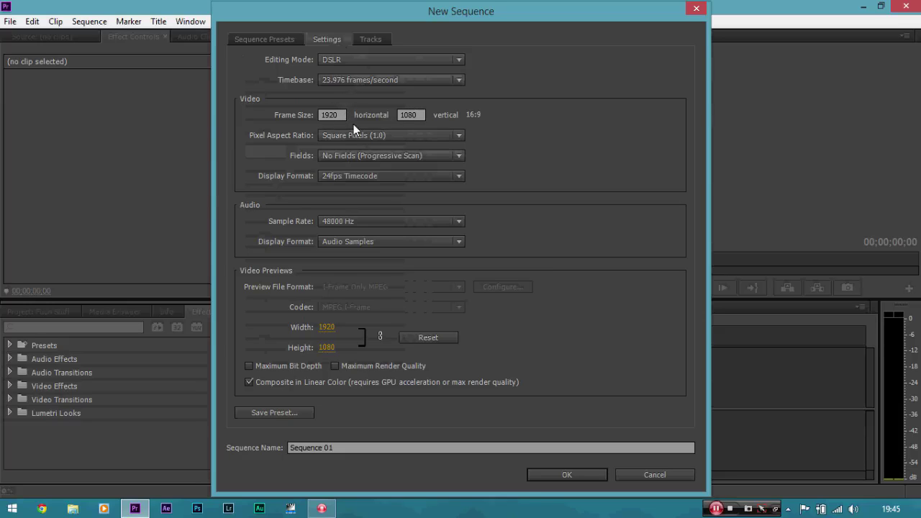
left_click(269, 42)
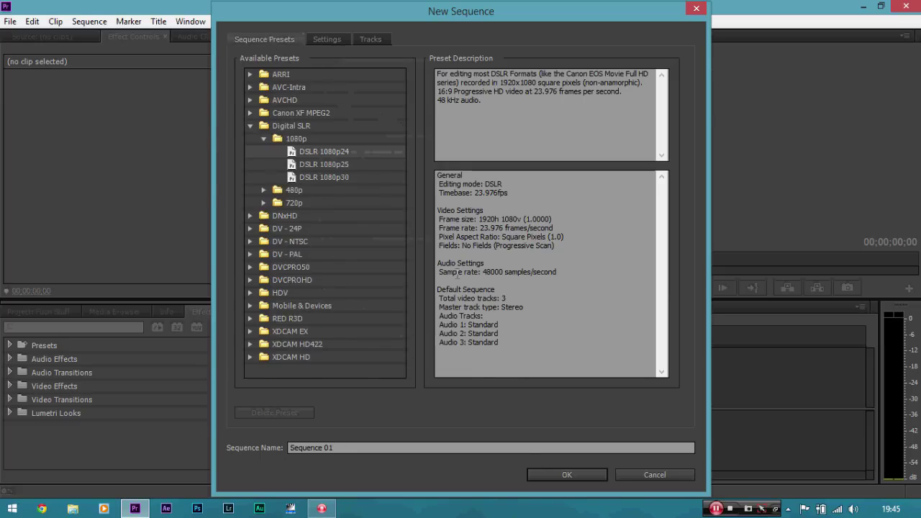
left_click(551, 477)
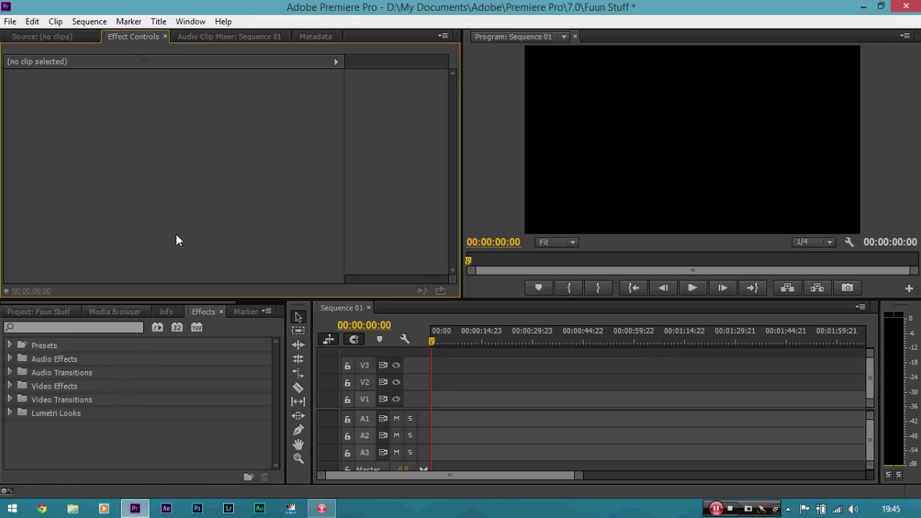
Import the _DSC5689 video from the desktop and place it at the start of video track V1 in Sequence 01
left_click(50, 311)
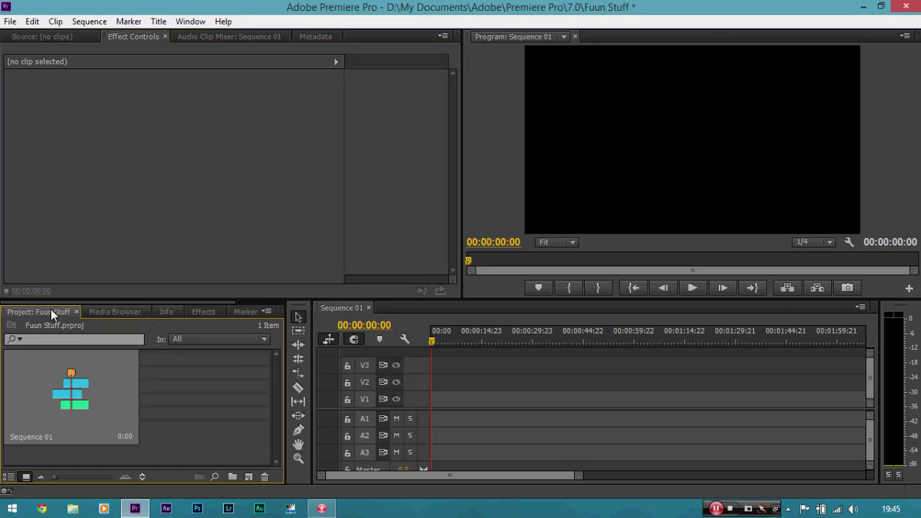
right_click(185, 379)
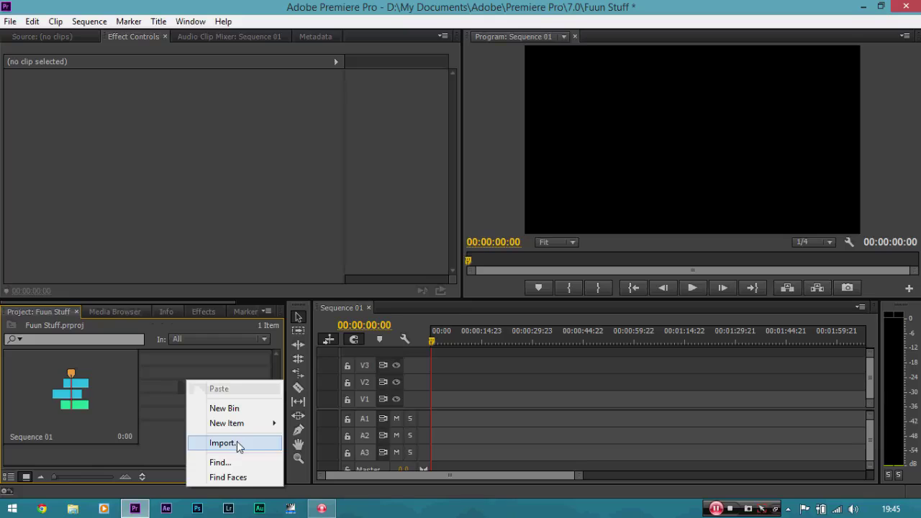
left_click(238, 443)
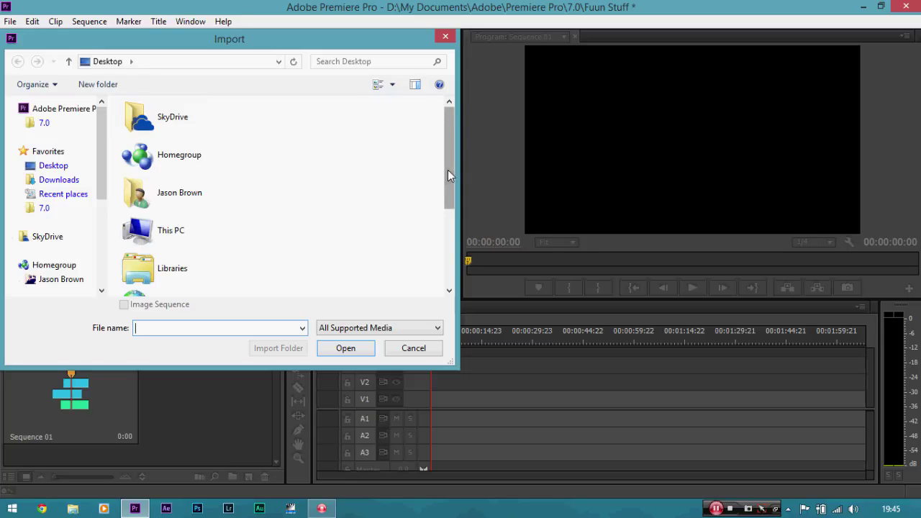
left_click_drag(447, 170, 444, 248)
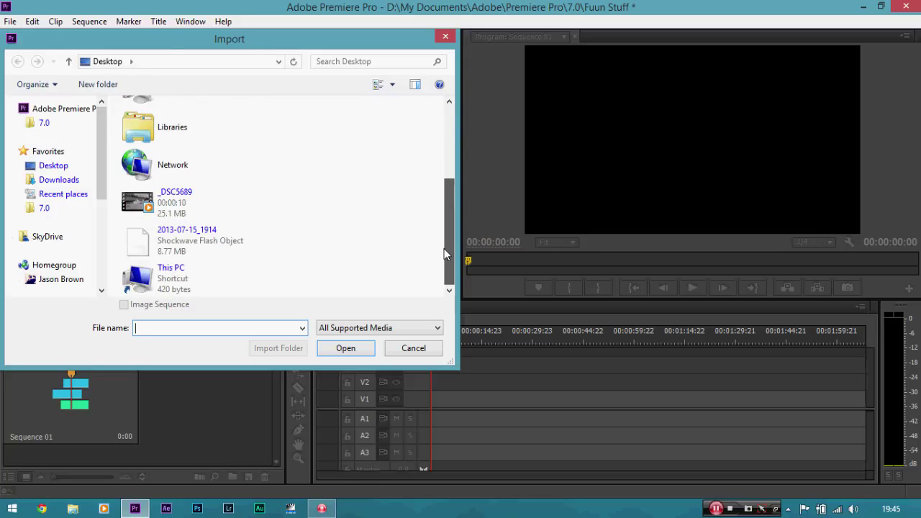
double_click(193, 208)
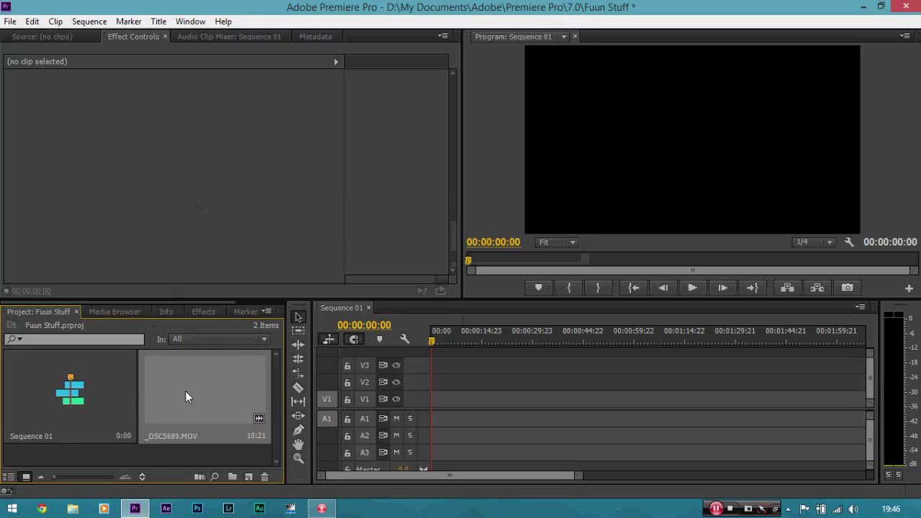
left_click_drag(184, 391, 414, 404)
left_click(452, 403)
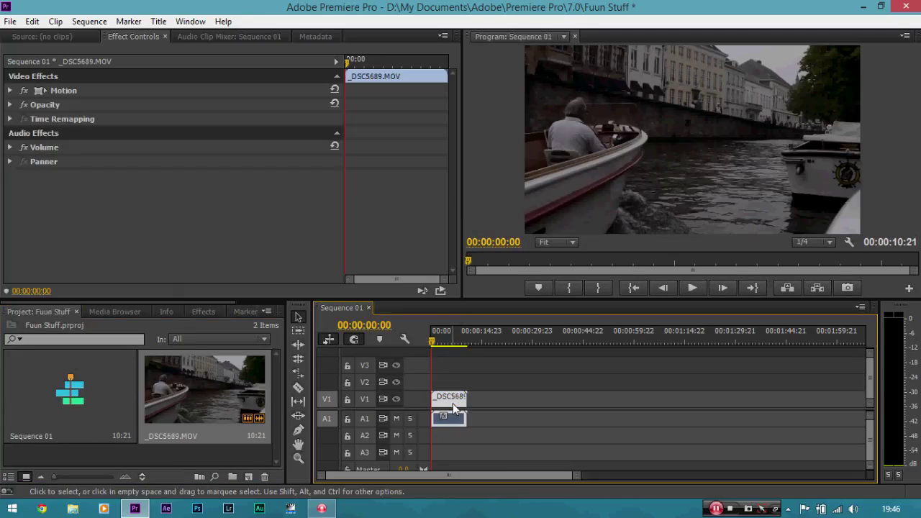
Zoom the timeline in and out repeatedly, ending with the _DSC5689.MOV clip spanning well over half of the visible timeline
key("=")
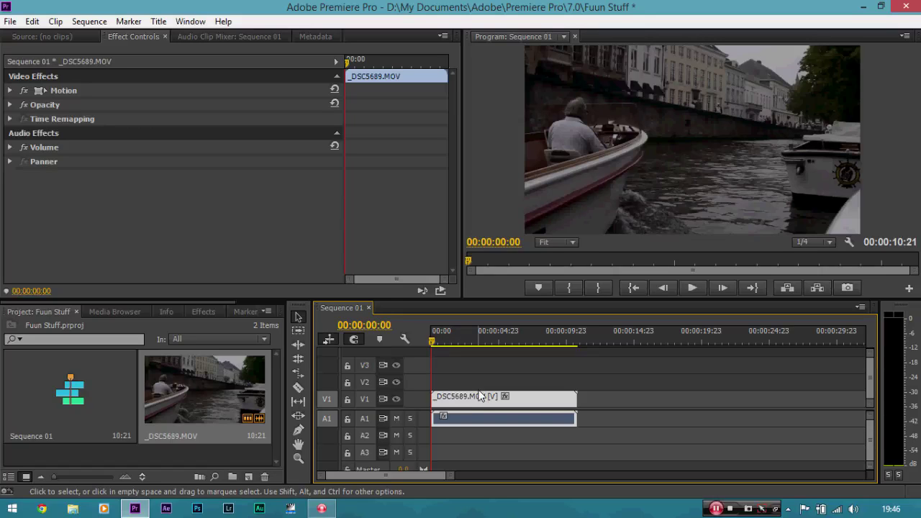
key("minus")
key("minus")
key("minus")
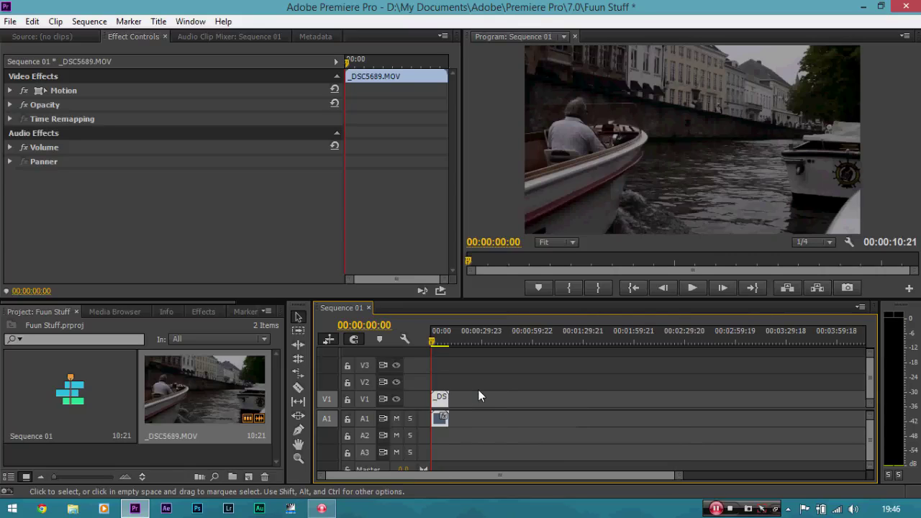
key("equal")
key("minus")
key("equal")
key("equal")
key("equal")
key("equal")
key("equal")
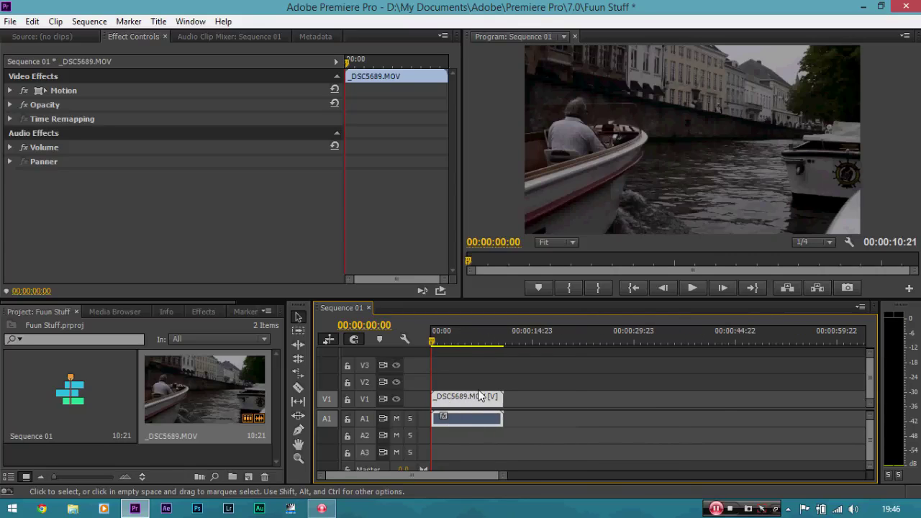
key("minus")
key("minus")
key("minus")
key("minus")
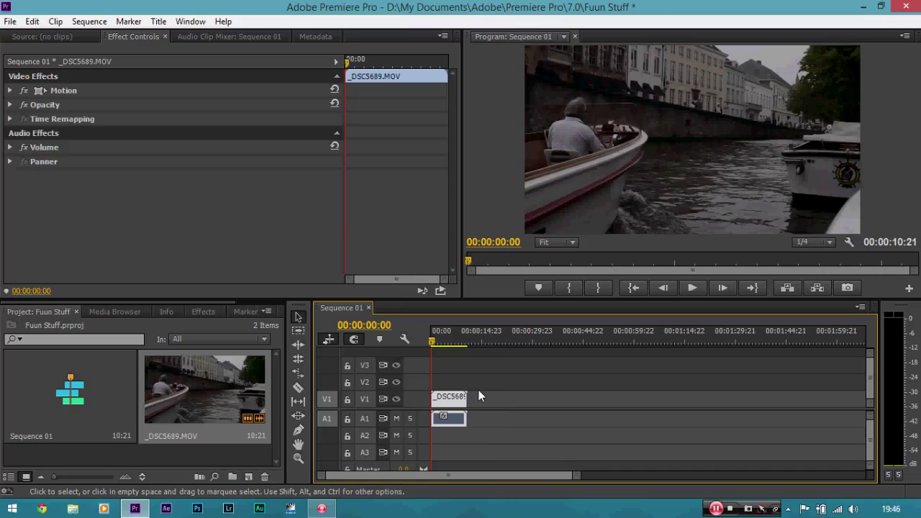
key("equal")
key("equal")
key("equal")
key("minus")
key("equal")
key("minus")
key("minus")
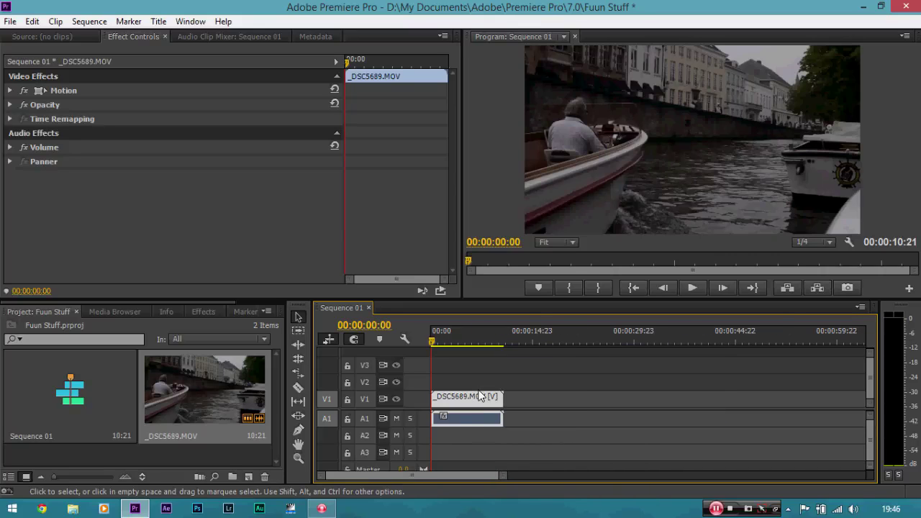
key("equal")
key("equal")
key("equal")
key("minus")
key("minus")
key("minus")
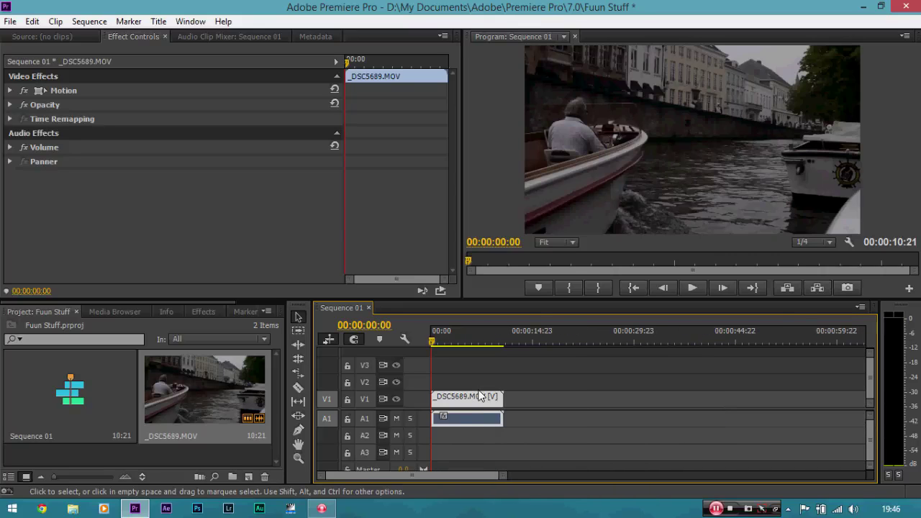
key("equal")
key("equal")
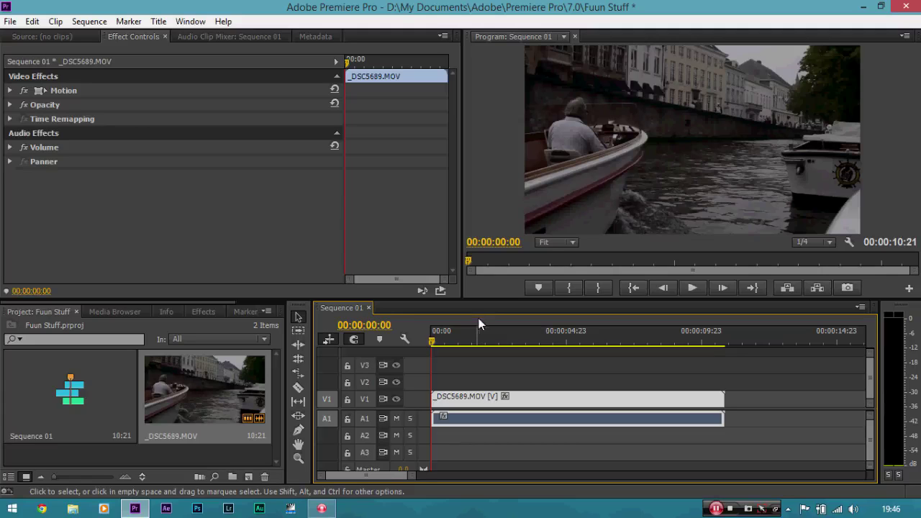
left_click_drag(412, 480, 539, 468)
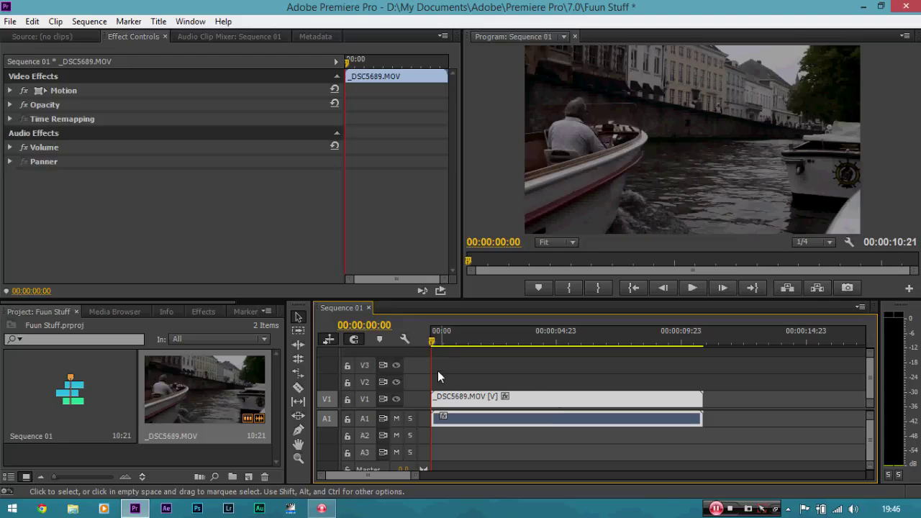
Return the playhead to the sequence start and set the program preview's playback resolution to 1/4
left_click_drag(434, 342, 410, 341)
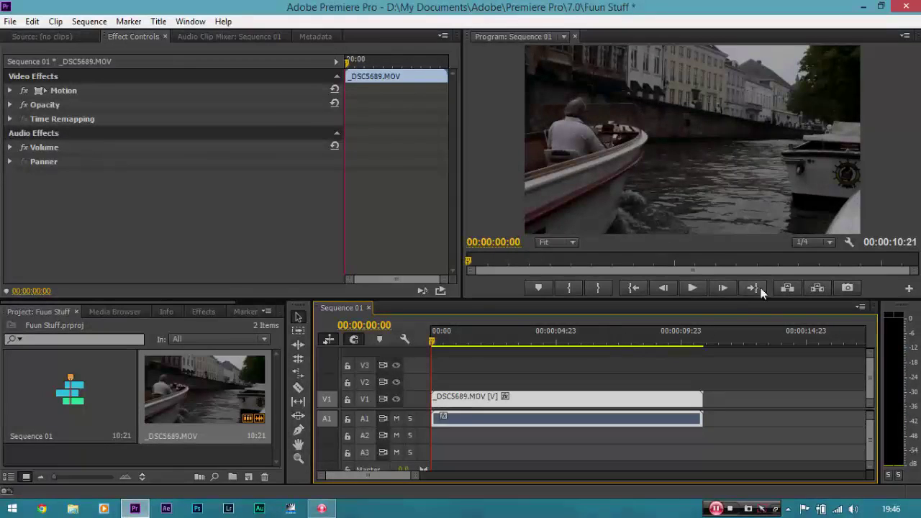
left_click(826, 242)
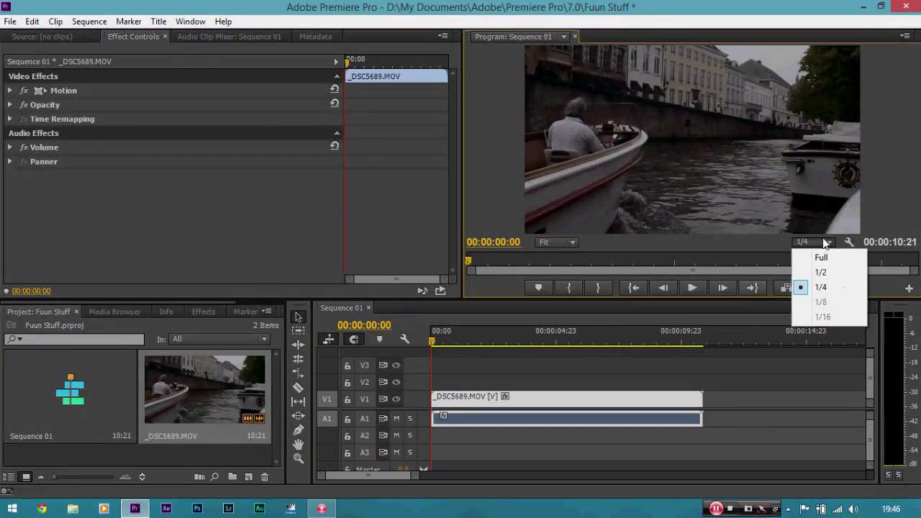
left_click(828, 290)
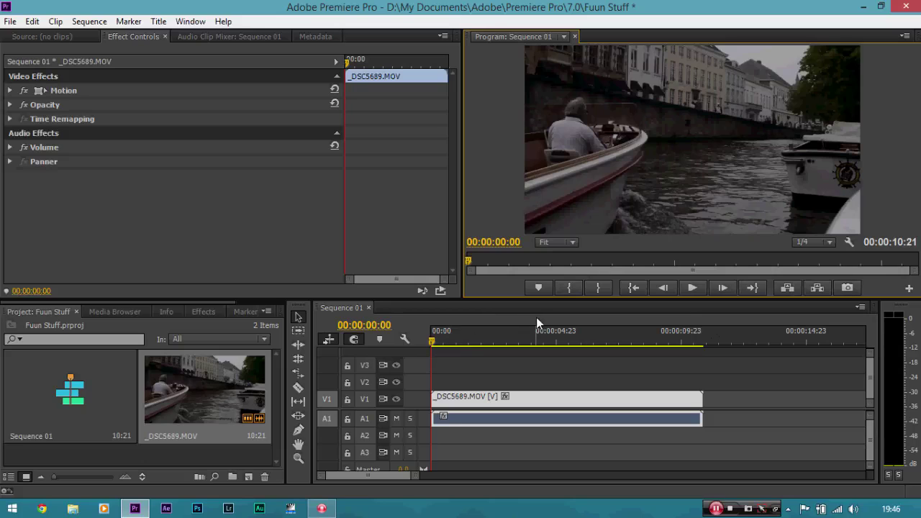
left_click(810, 243)
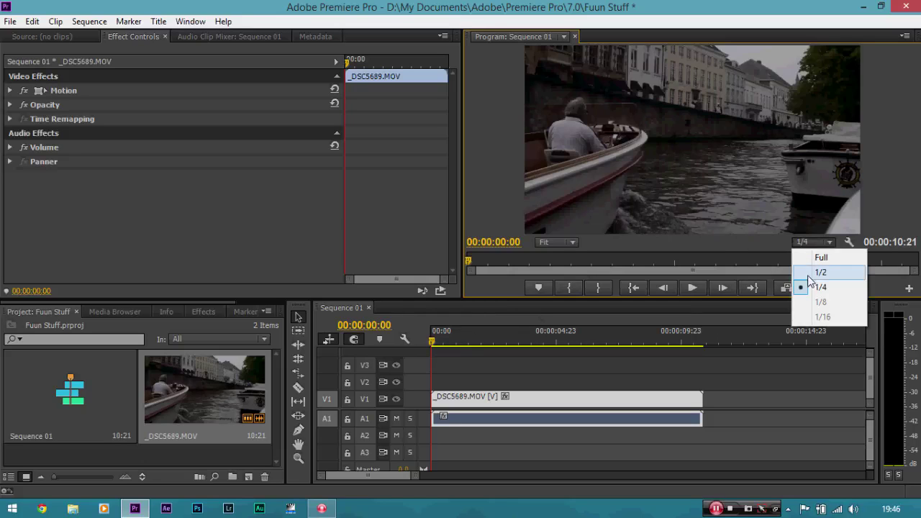
left_click(806, 287)
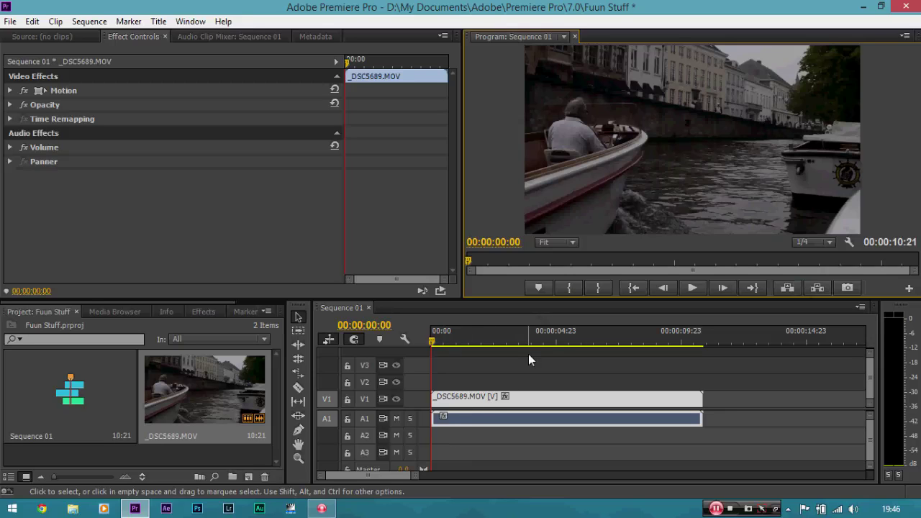
Move the playhead to 00:00:02:13, try trimming the start of the _DSC5689.MOV clip to it, and undo the trim
left_click_drag(434, 336, 496, 344)
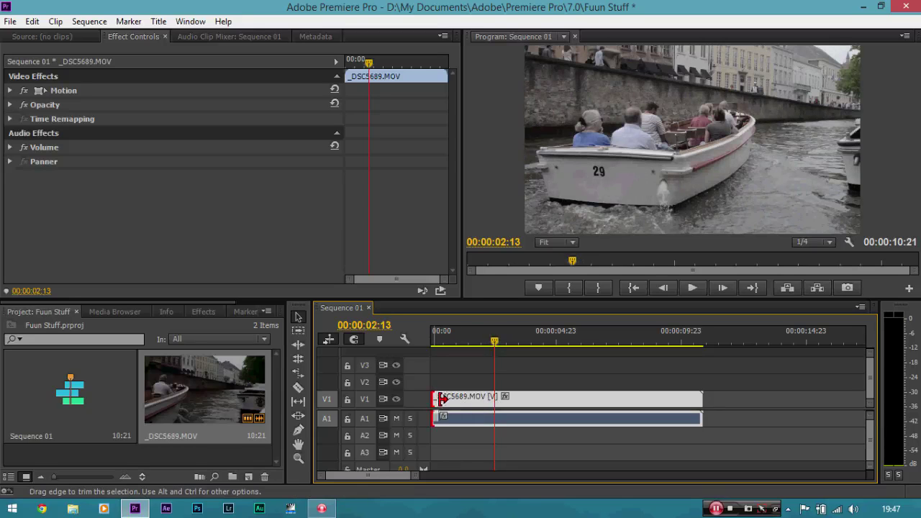
left_click_drag(433, 399, 495, 401)
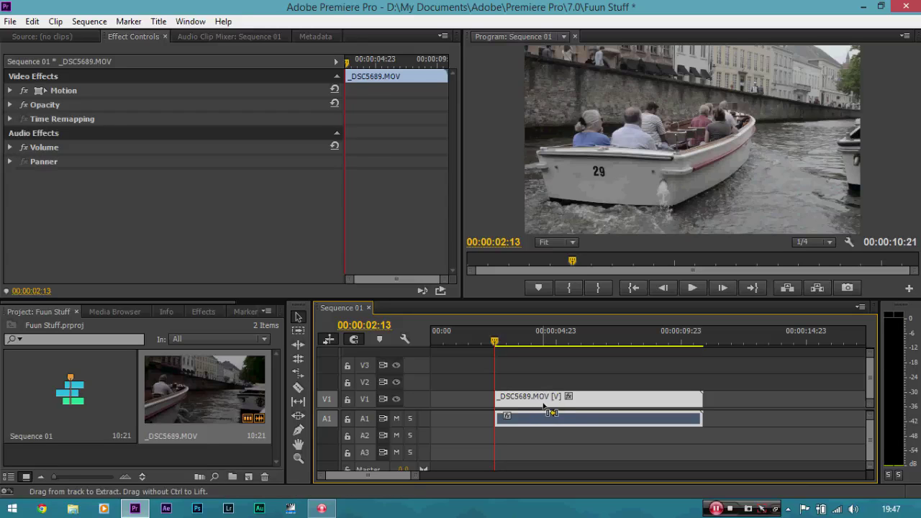
key("ctrl+z")
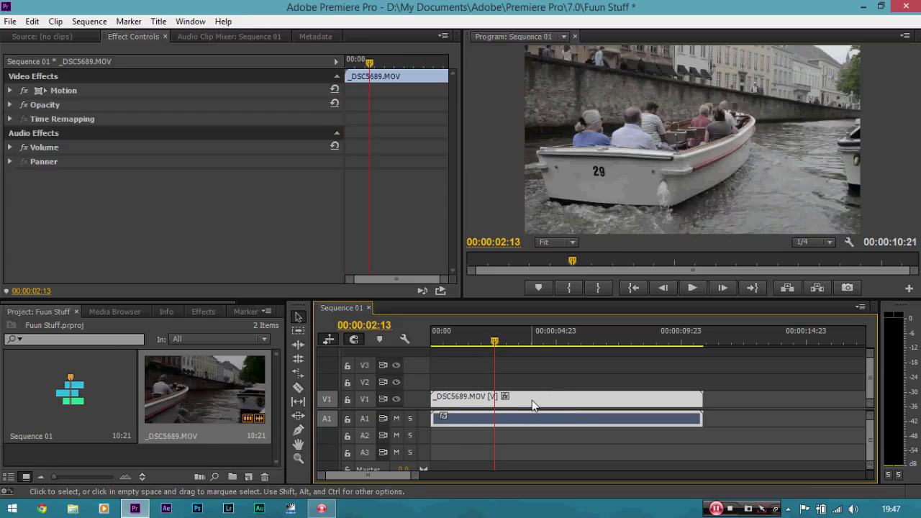
Split the _DSC5689.MOV clip at 00:00:02:13 with the Razor tool and delete the first part
key("c")
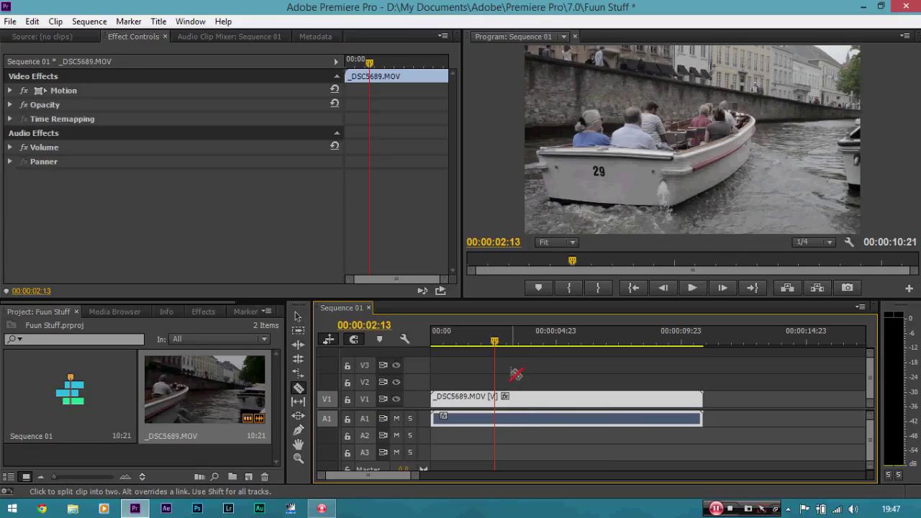
left_click(496, 400)
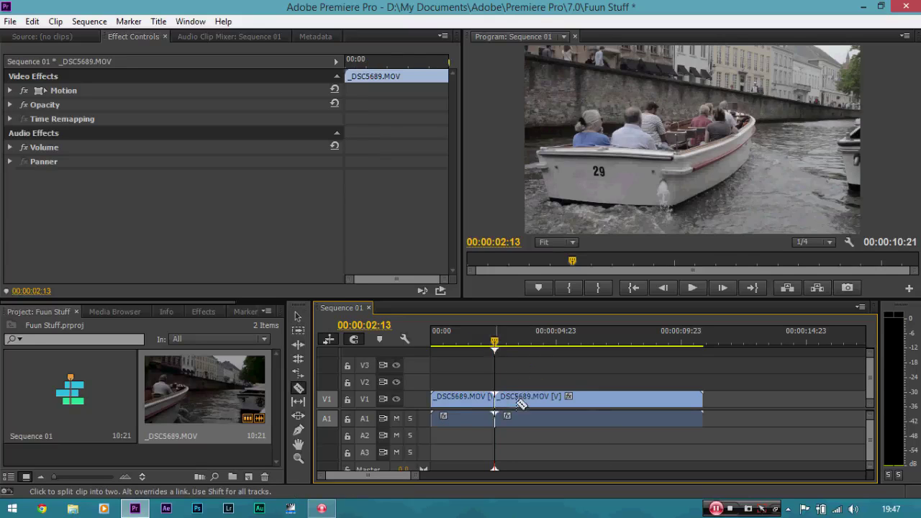
key("v")
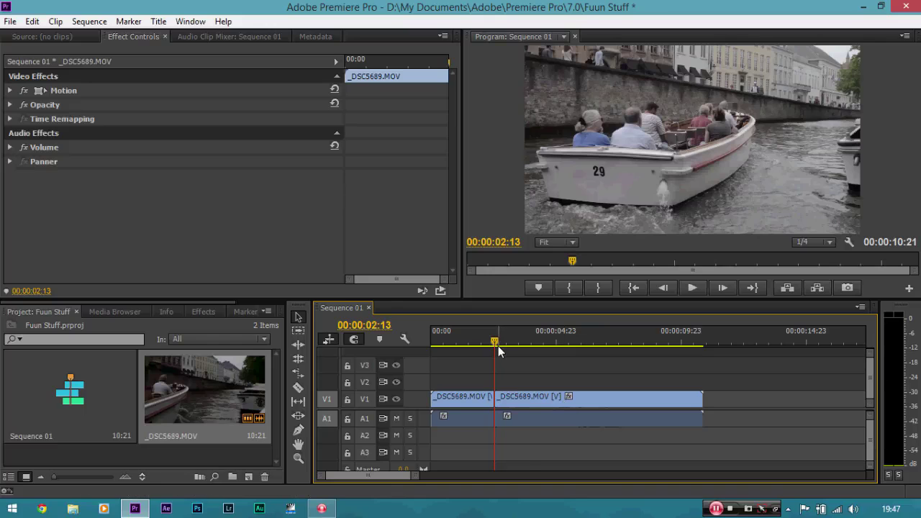
left_click_drag(498, 346, 516, 346)
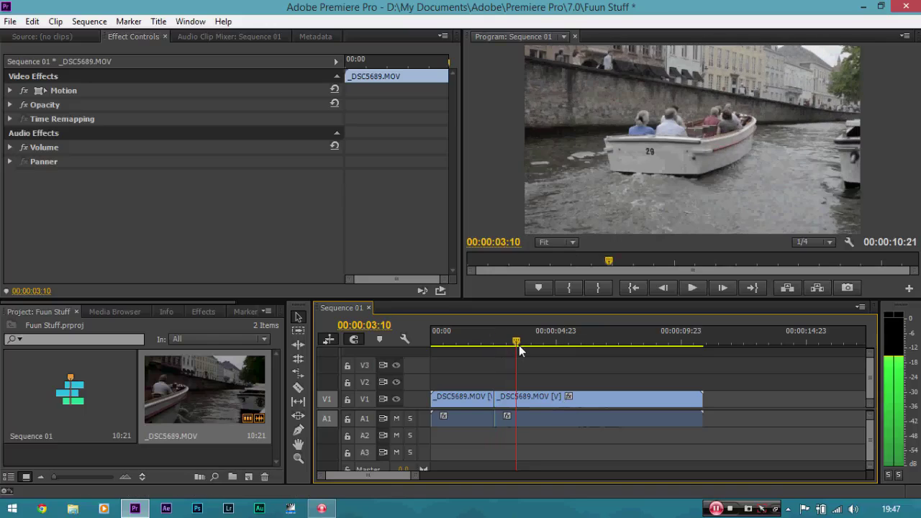
left_click(473, 397)
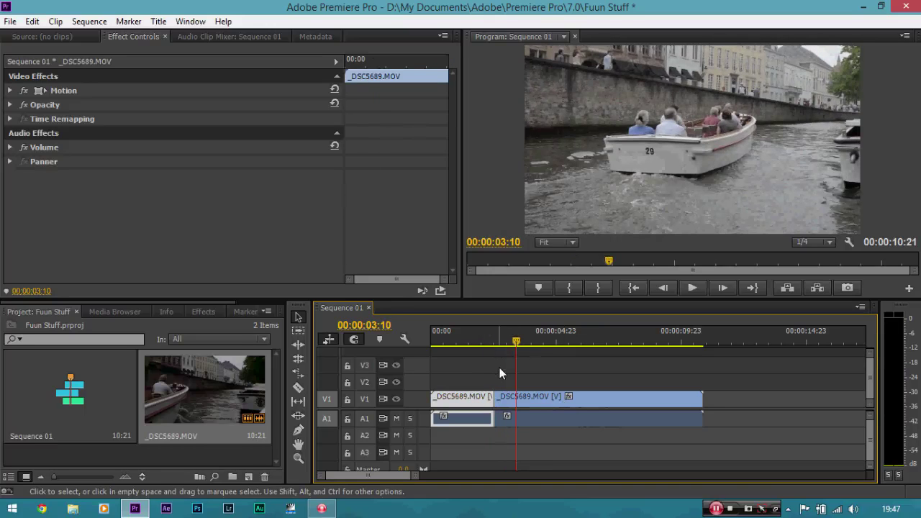
key("Delete")
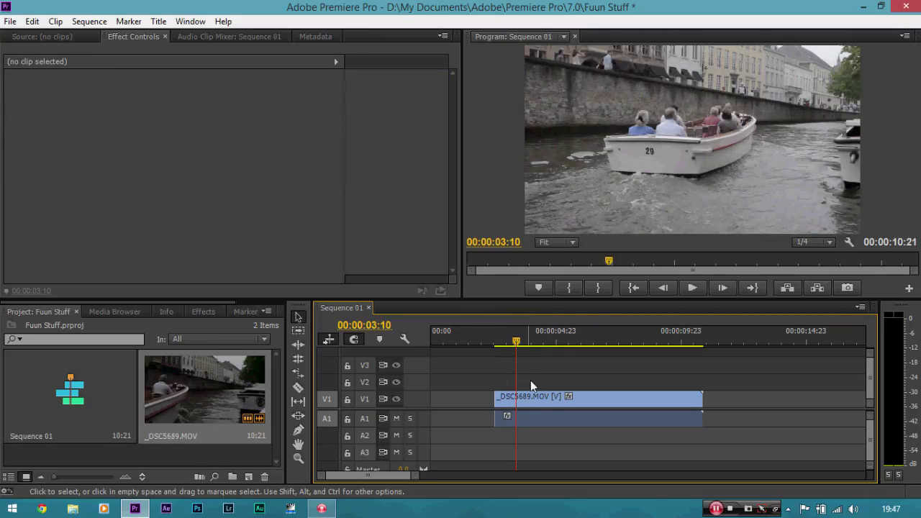
Move the remaining _DSC5689.MOV clip to the start of the sequence to close the gap
mouse_move(520, 344)
left_mouse_down()
mouse_move(453, 342)
mouse_move(520, 342)
left_mouse_up()
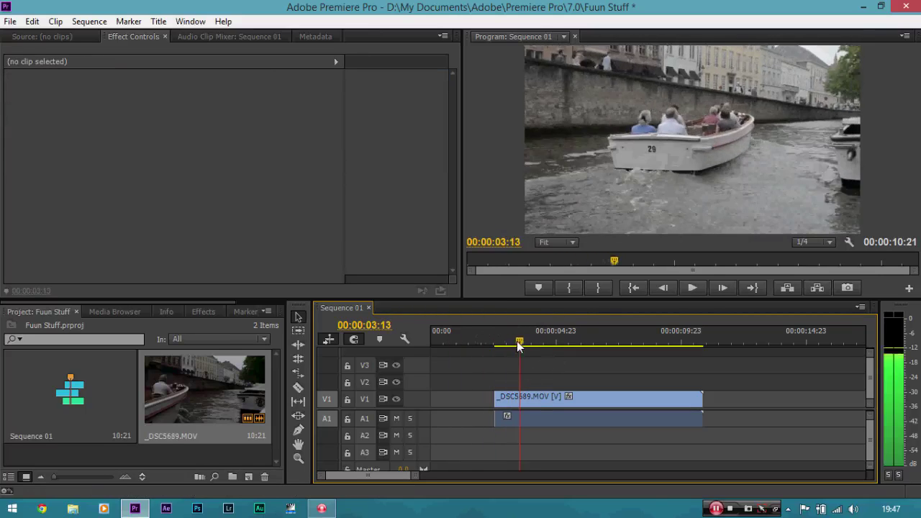
left_click(553, 398)
left_click_drag(553, 398, 490, 398)
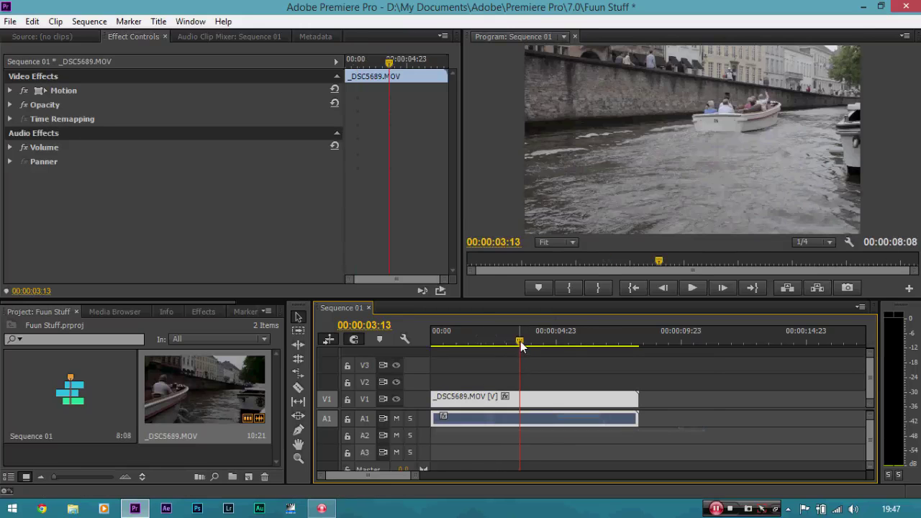
Trim the end of the clip to 00:00:06:06 and return the playhead to the sequence start
left_click_drag(517, 344, 586, 353)
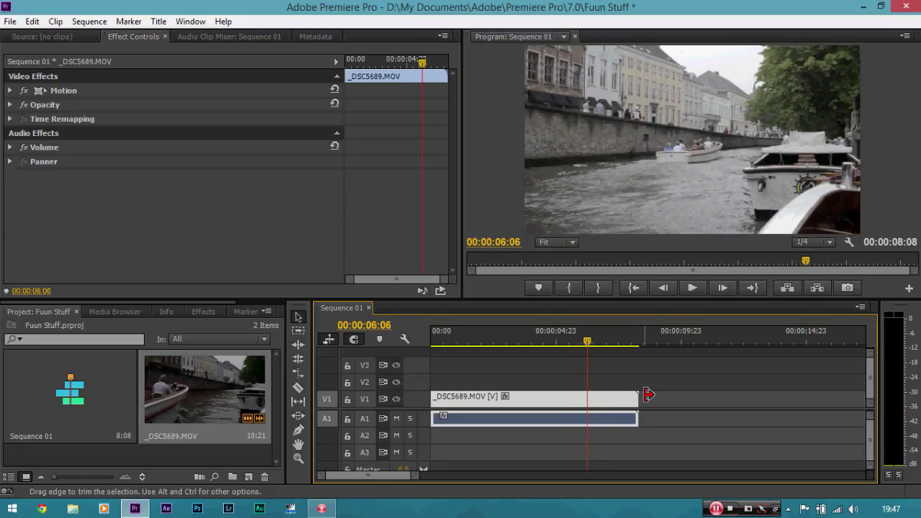
left_click_drag(643, 398, 586, 397)
left_click_drag(588, 342, 431, 332)
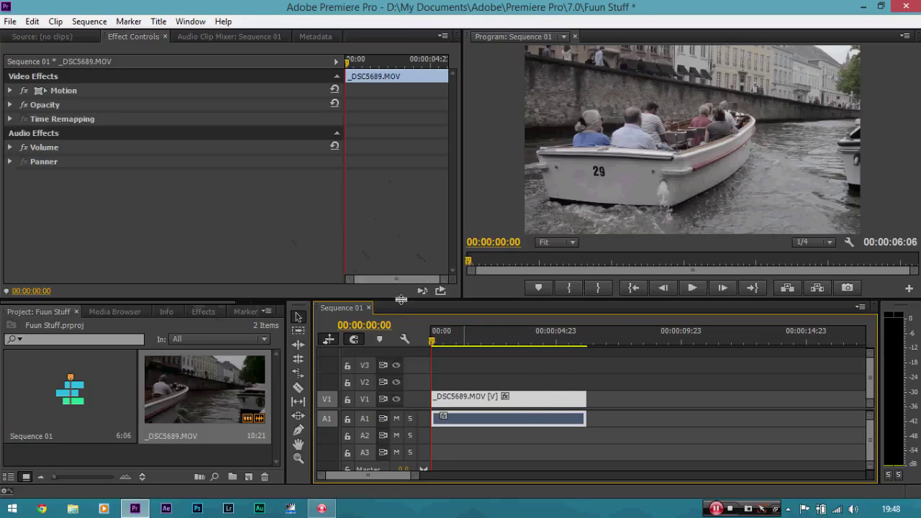
Apply the Colorista II video effect from the Magic Bullet Colorista group to the _DSC5689.MOV clip on V1
left_click(199, 312)
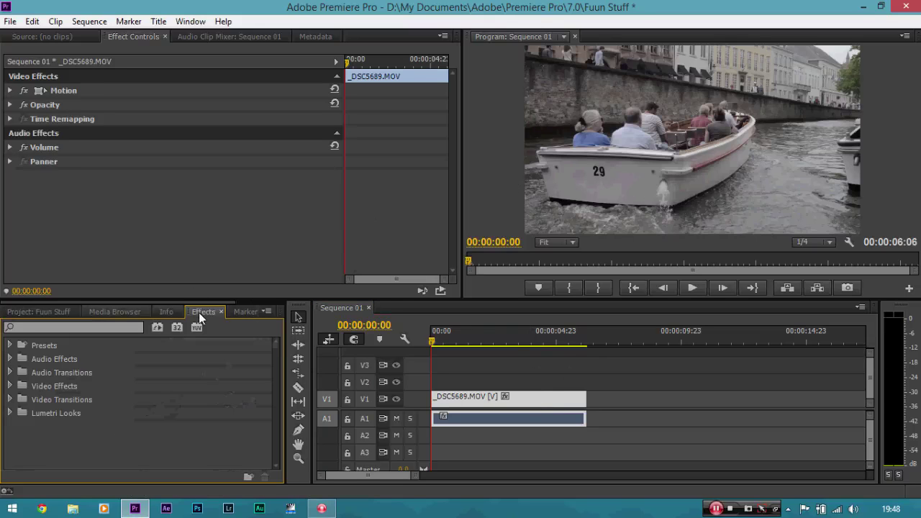
left_click(10, 386)
left_click_drag(278, 362, 274, 406)
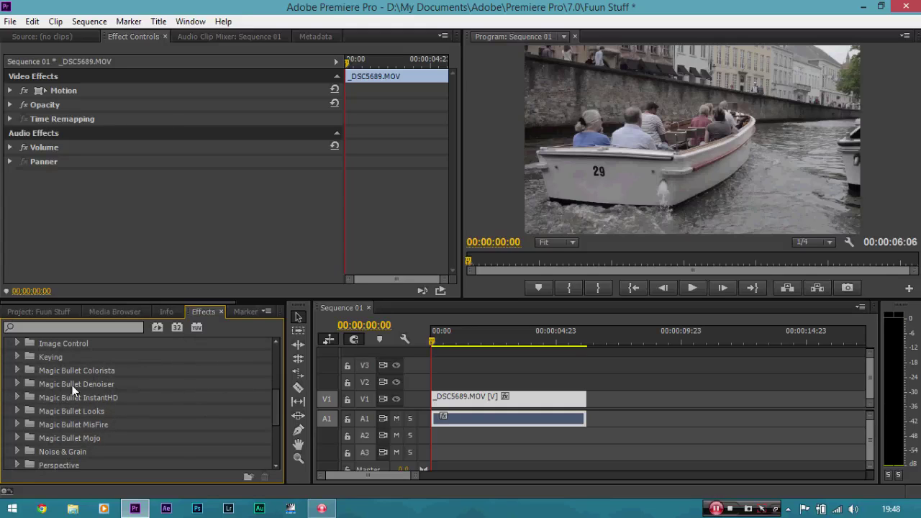
left_click(19, 370)
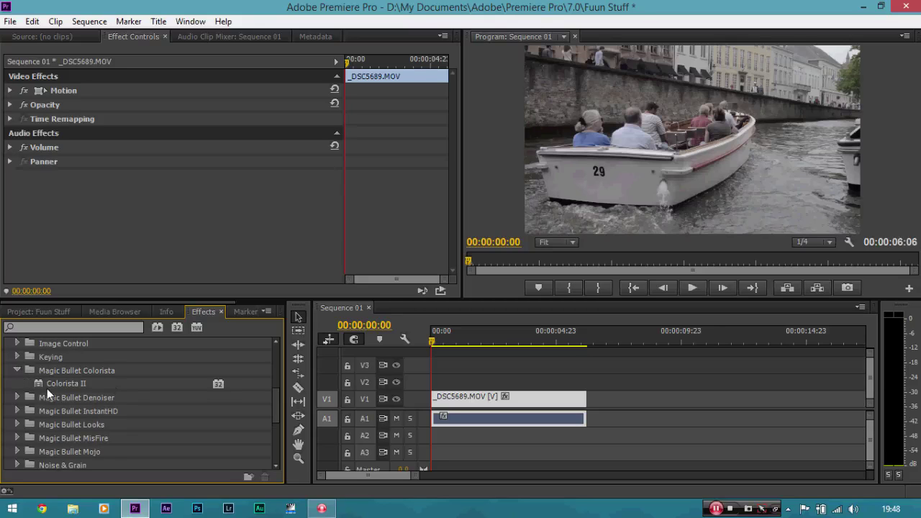
mouse_move(47, 380)
left_mouse_down()
mouse_move(62, 372)
mouse_move(275, 363)
mouse_move(458, 399)
left_mouse_up()
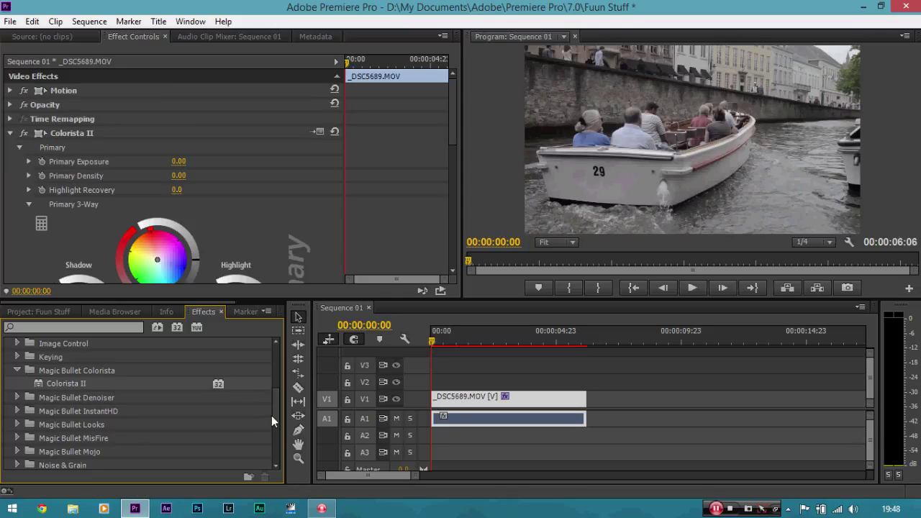
Look through the Color Correction video effects for the built-in Fast Color Corrector
left_click_drag(274, 420, 272, 389)
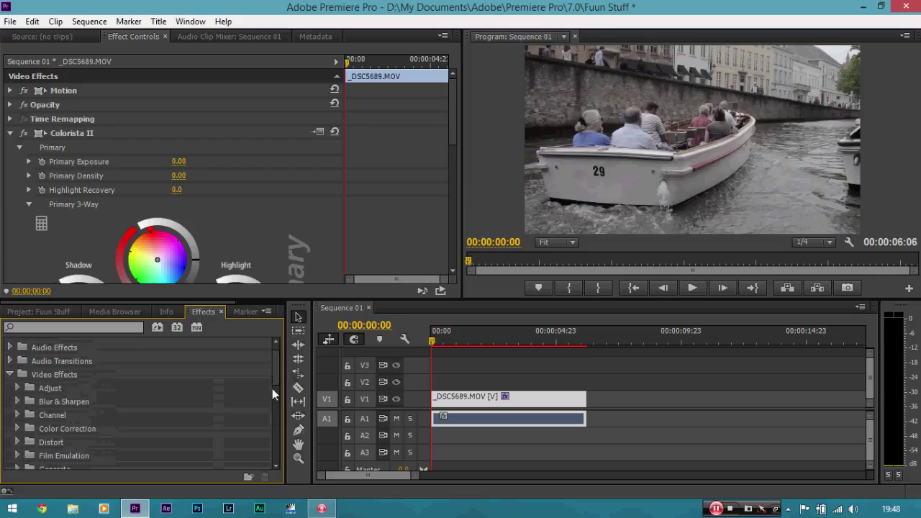
left_click(18, 428)
scroll(278, 364, "down", 3)
scroll(278, 371, "down", 5)
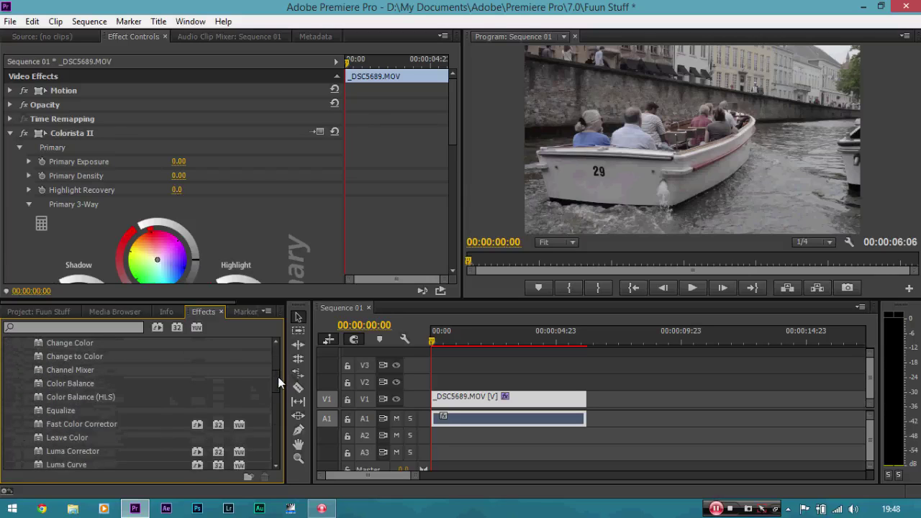
left_click_drag(118, 403, 147, 405)
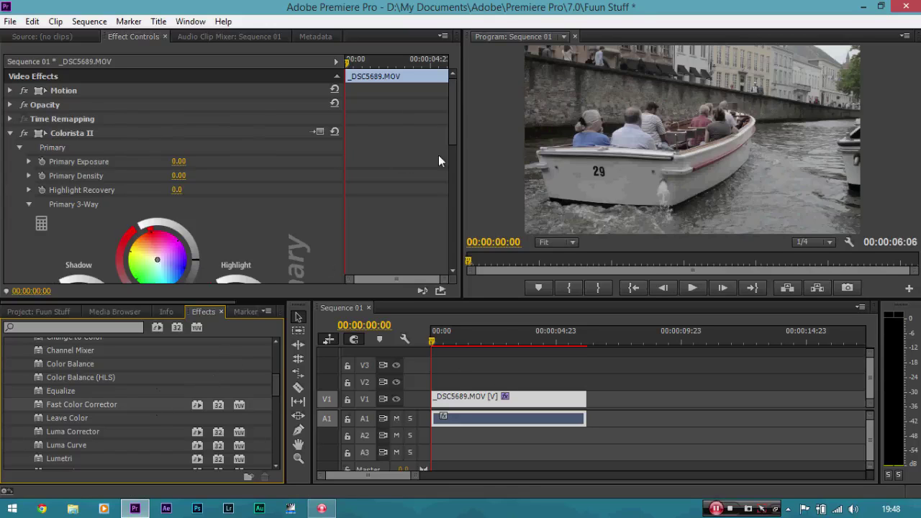
Tint the shadows blue and the midtones orange with the Primary 3-Way wheels of Colorista II
left_click_drag(450, 110, 457, 150)
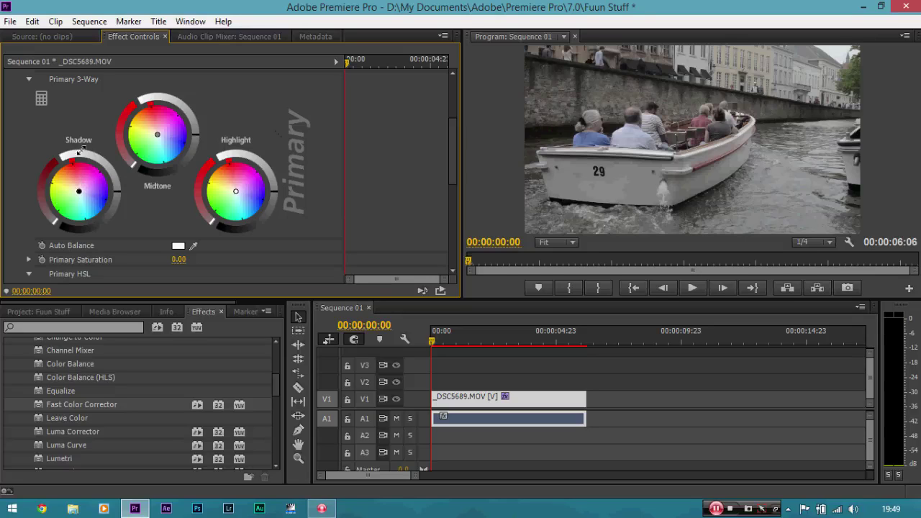
left_click_drag(79, 191, 90, 200)
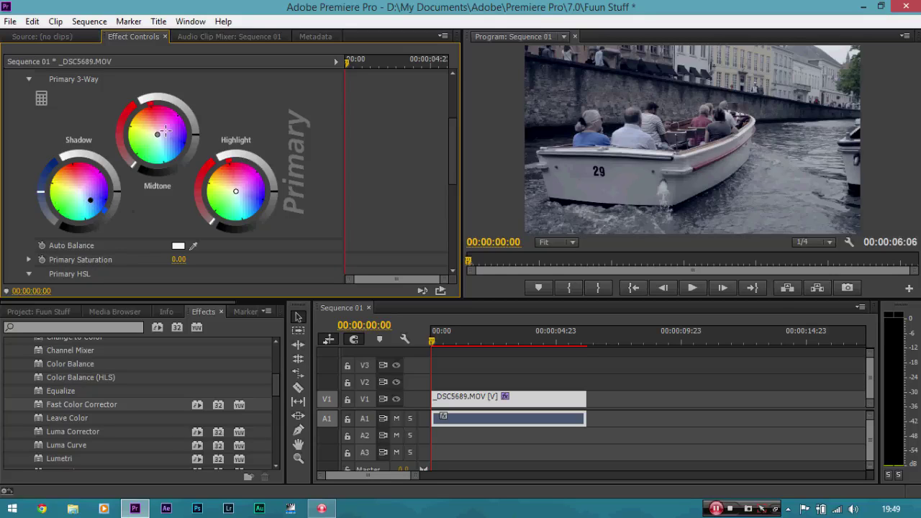
left_click_drag(157, 135, 147, 122)
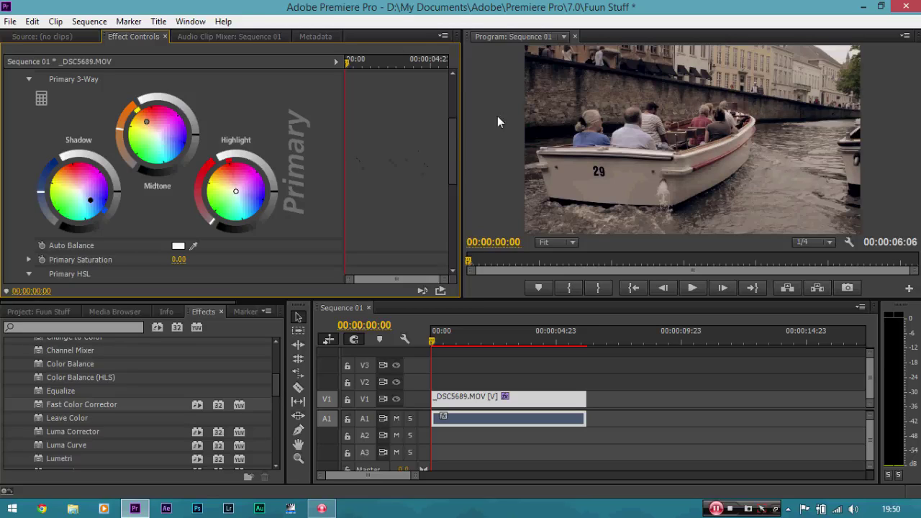
Set the Primary Saturation of Colorista II to 100
left_click_drag(452, 143, 453, 154)
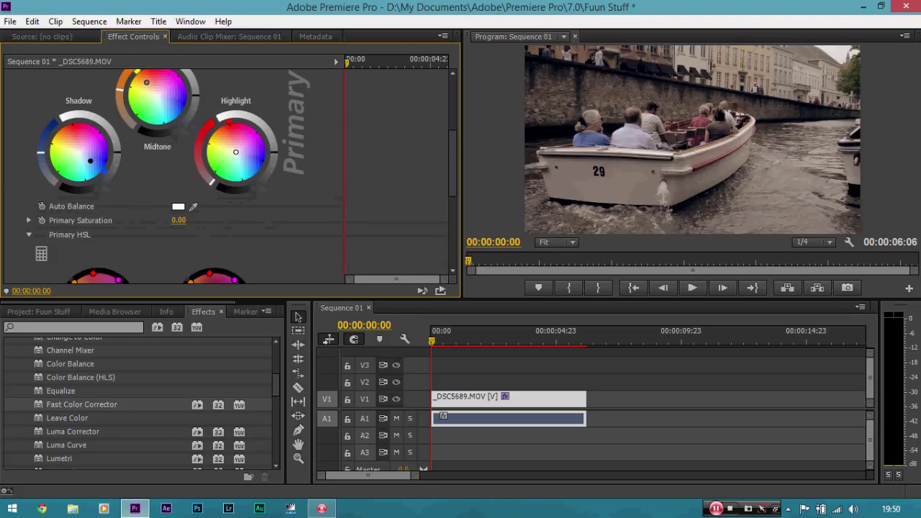
left_click_drag(178, 220, 189, 220)
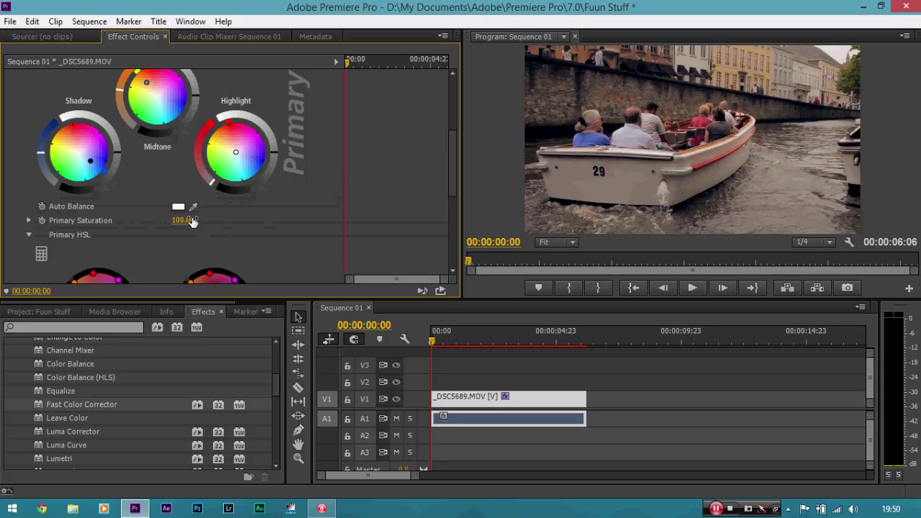
left_click_drag(452, 177, 451, 160)
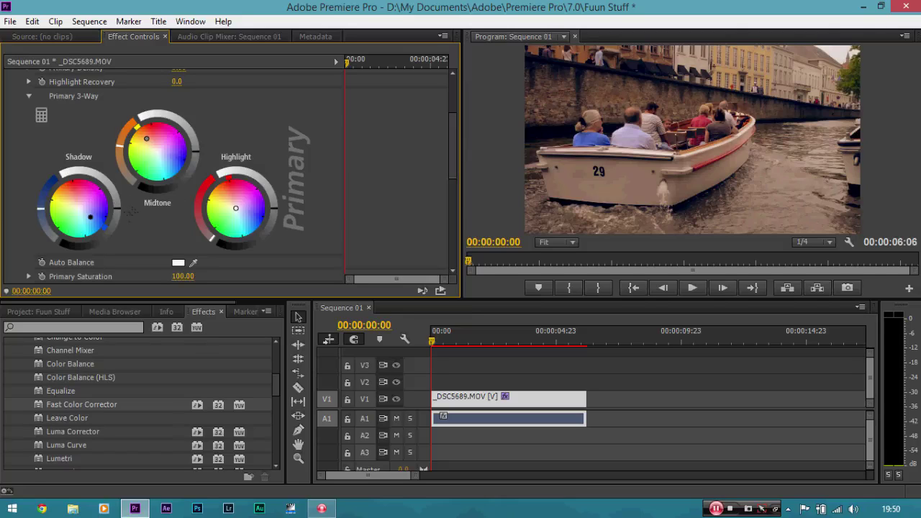
Try darkening the Primary 3-Way shadows and undo it, and instead darken the midtones and brighten the highlights
left_click_drag(117, 208, 117, 216)
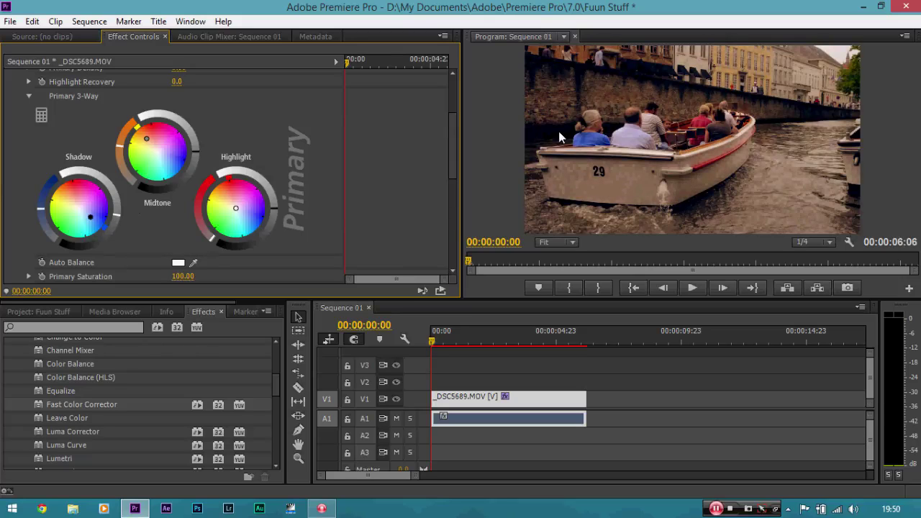
key("ctrl+z")
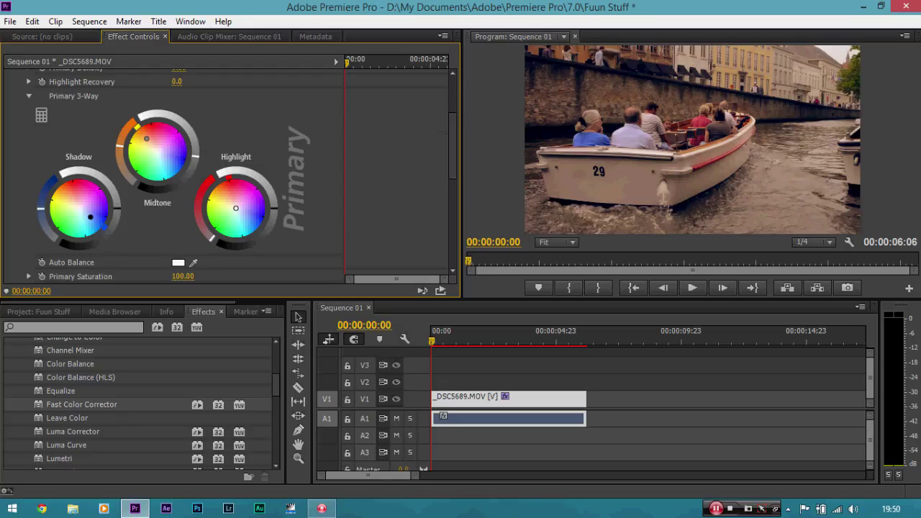
left_click_drag(195, 159, 193, 166)
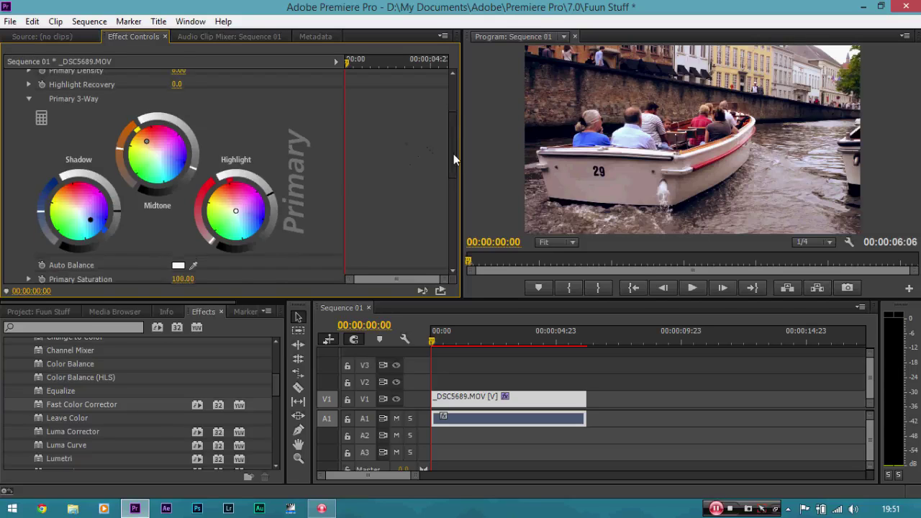
Turn Colorista II off and on again to compare the graded image with the original, and review the wheel settings
left_click_drag(454, 154, 456, 118)
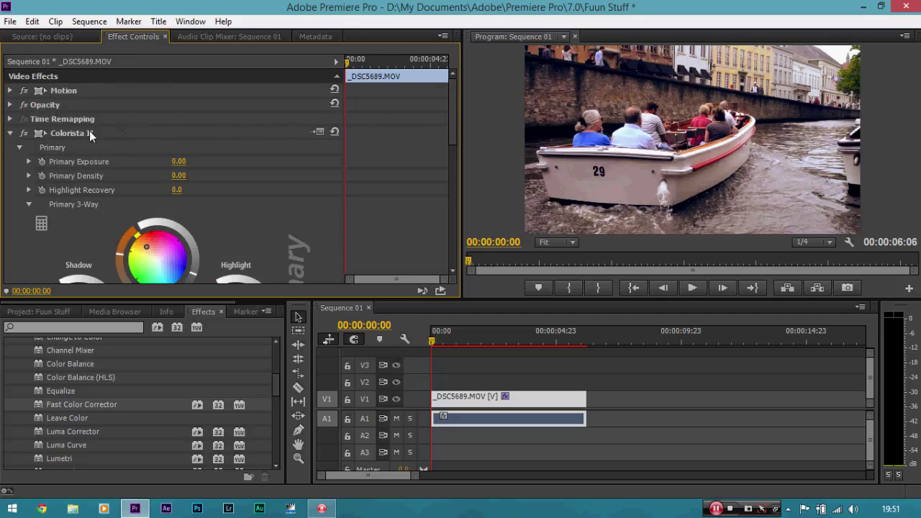
left_click(23, 135)
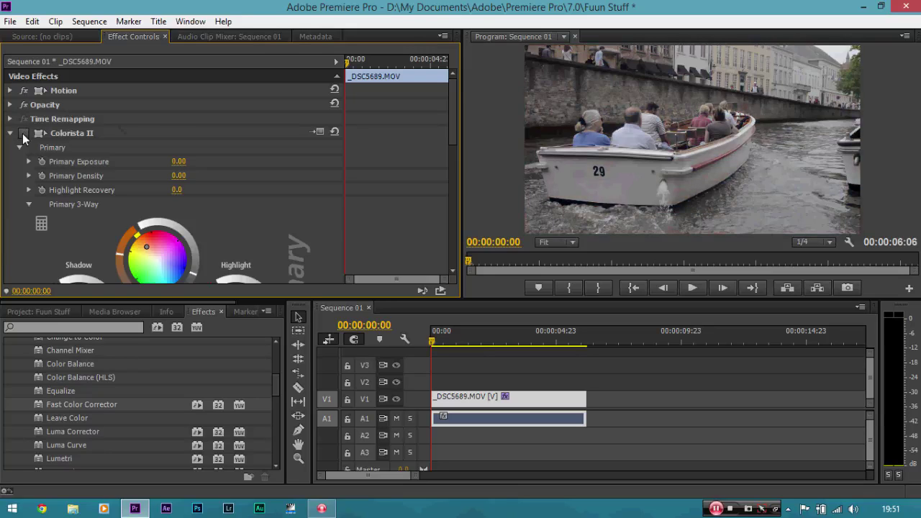
left_click(23, 135)
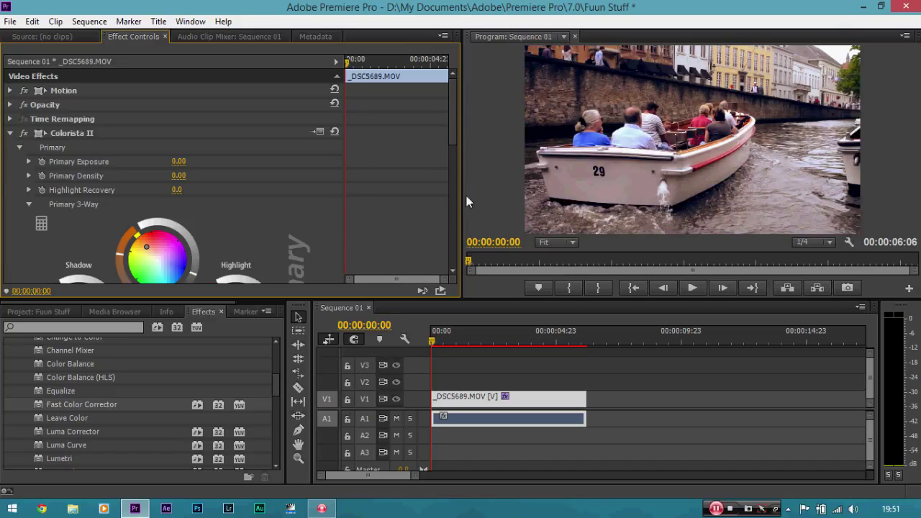
left_click_drag(456, 122, 457, 161)
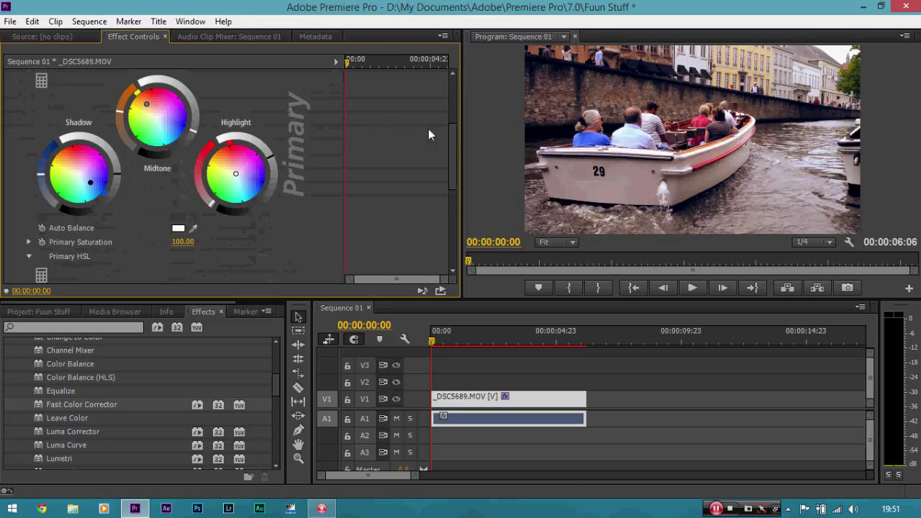
scroll(440, 126, "up", 5)
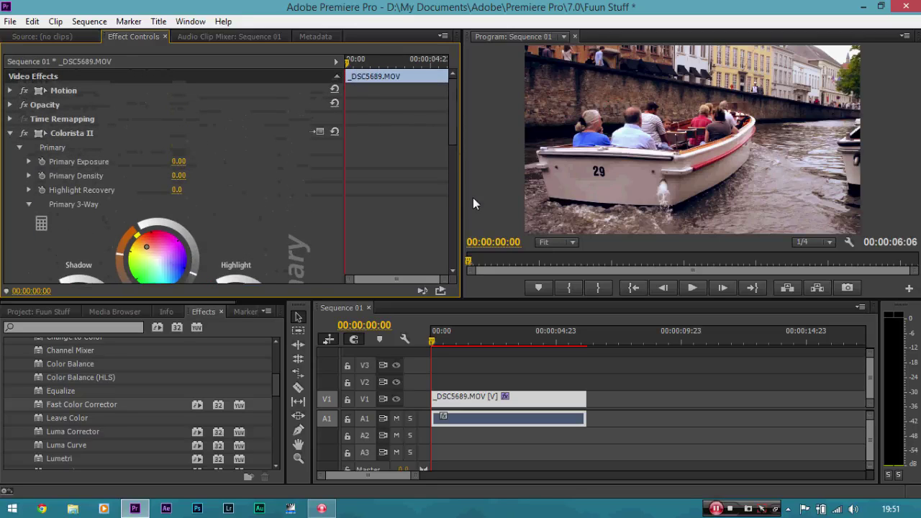
Magnify the preview to 150% on the dark canal wall and switch Colorista II off and on to compare shadow detail
left_click(568, 243)
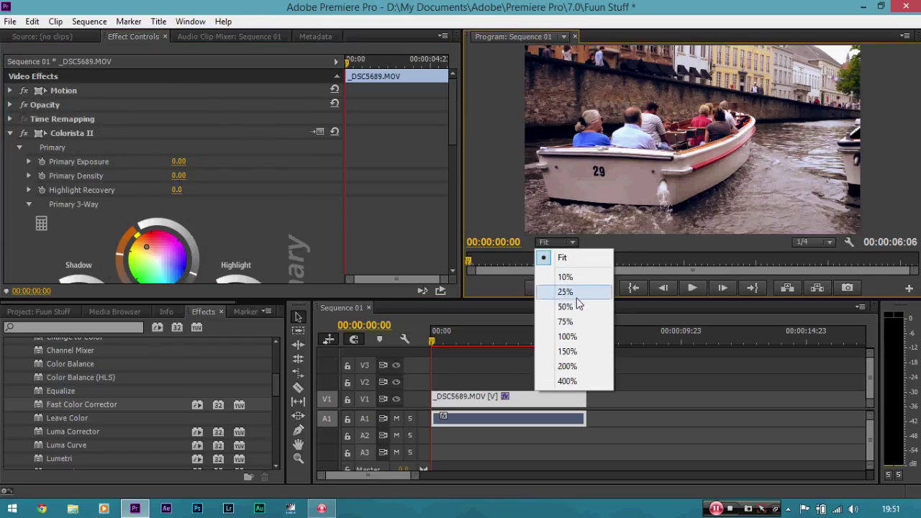
left_click(572, 352)
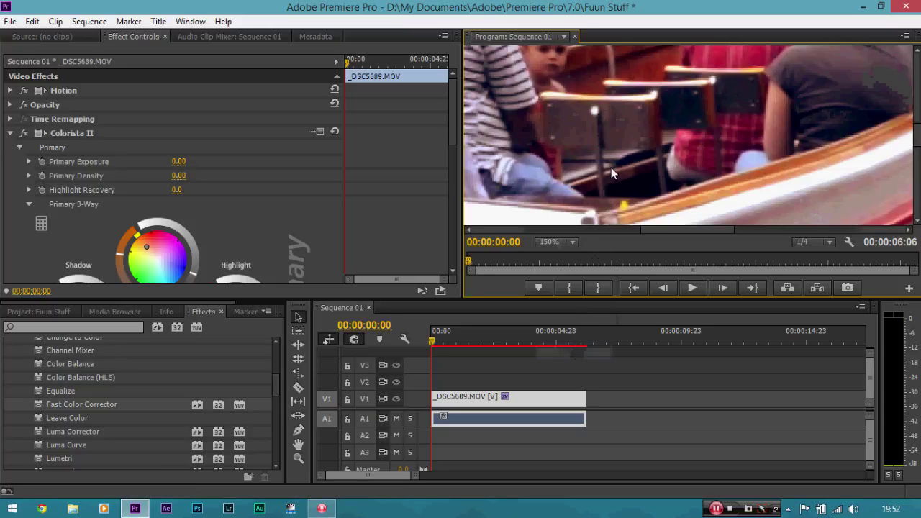
key("h")
left_click_drag(551, 152, 643, 118)
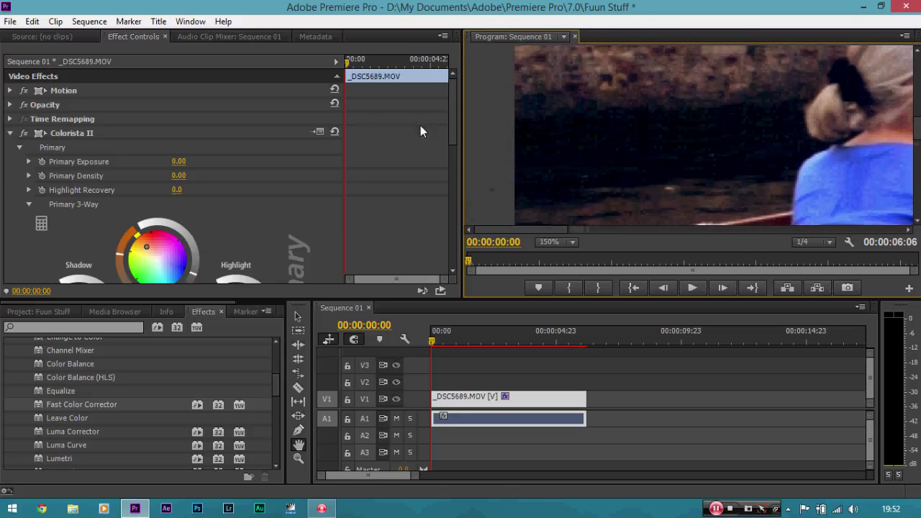
mouse_move(454, 115)
left_mouse_down()
mouse_move(451, 140)
mouse_move(454, 105)
left_mouse_up()
left_click(299, 317)
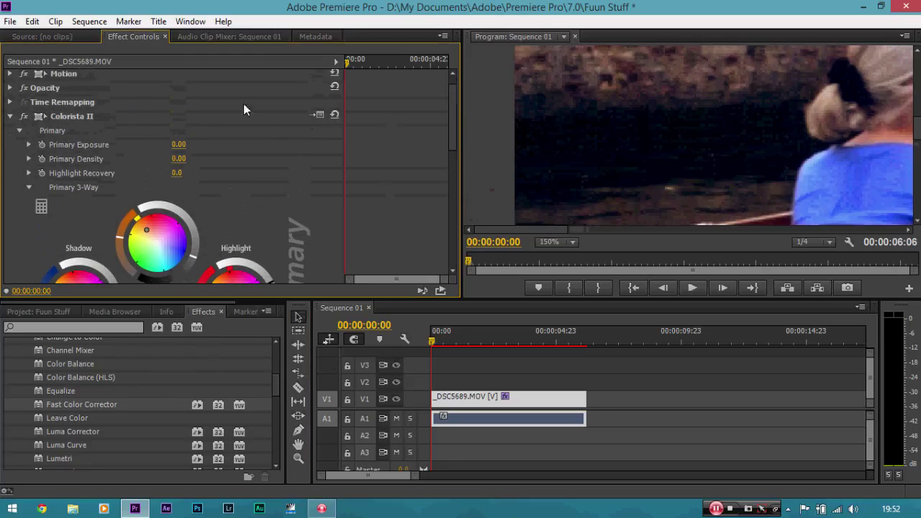
left_click(23, 116)
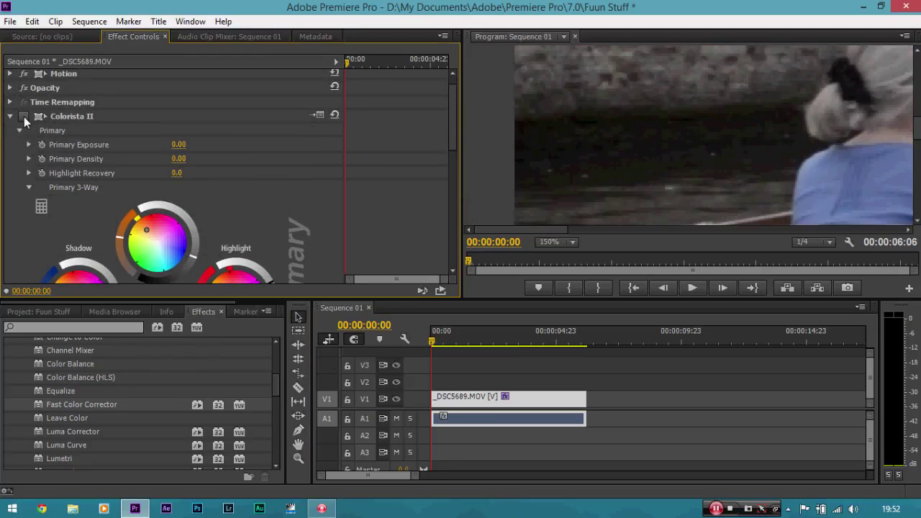
left_click(24, 116)
left_click(24, 117)
left_click(23, 116)
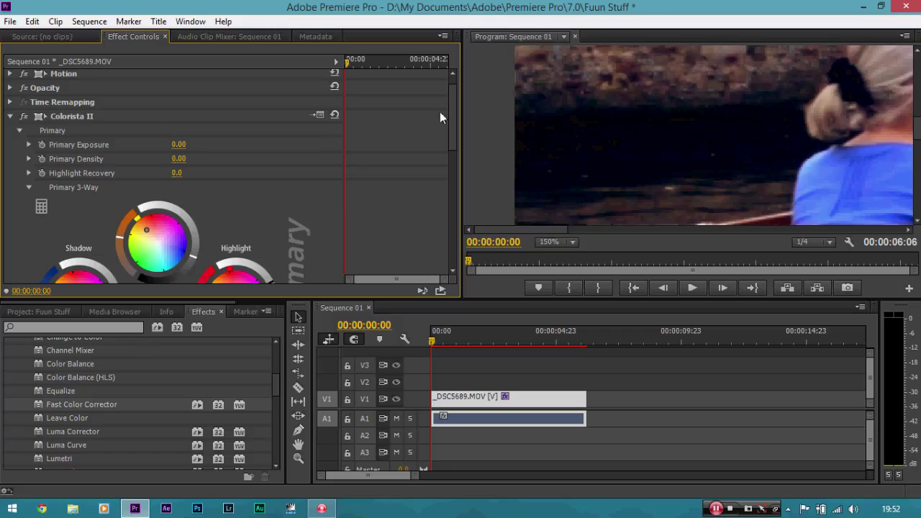
Brighten the Primary 3-Way shadows slightly and compare the dark canal wall with Colorista II on and off
left_click_drag(454, 111, 438, 135)
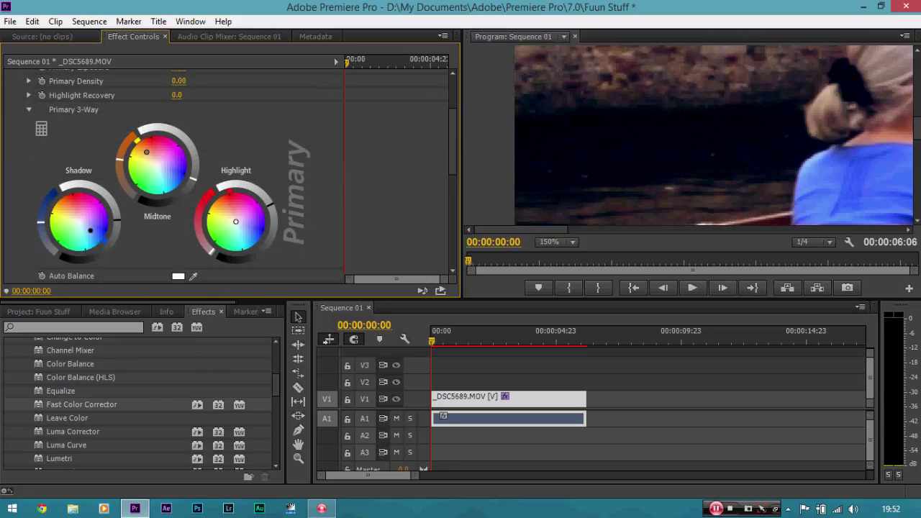
left_click_drag(117, 219, 117, 214)
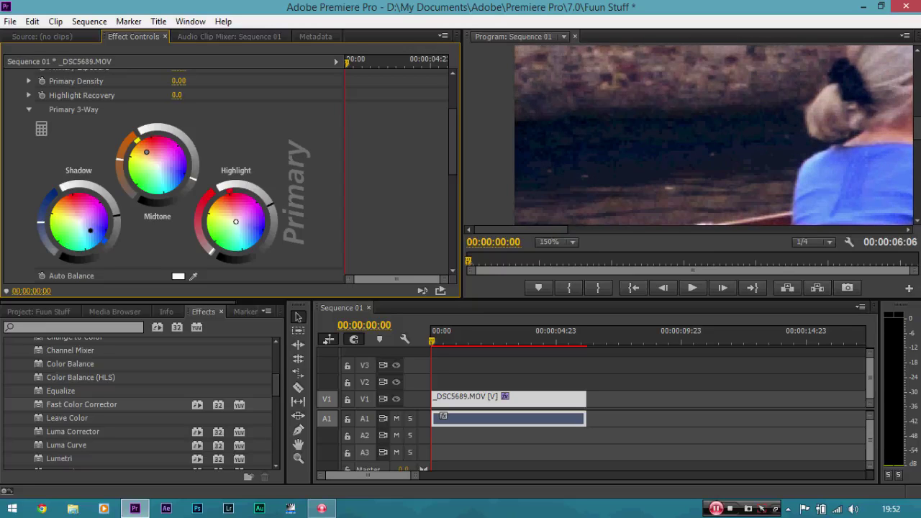
left_click_drag(455, 144, 454, 108)
left_click(24, 134)
left_click(24, 134)
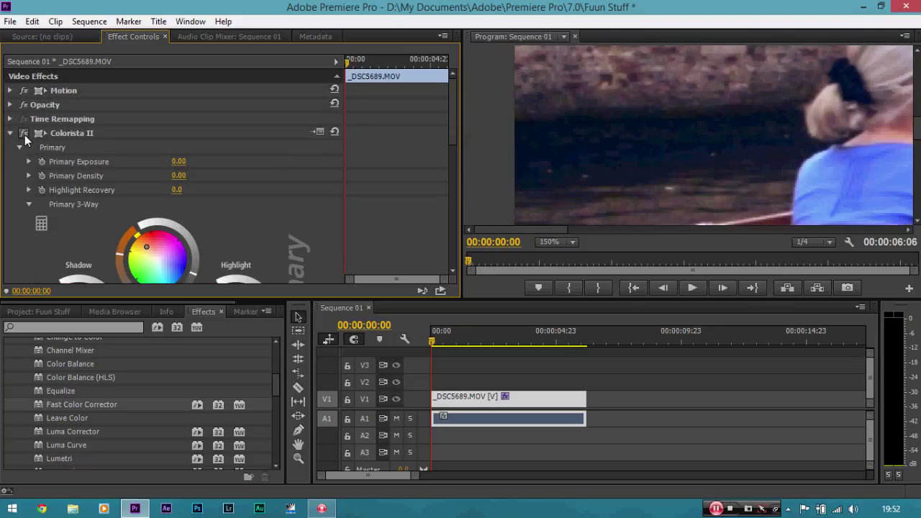
left_click(23, 134)
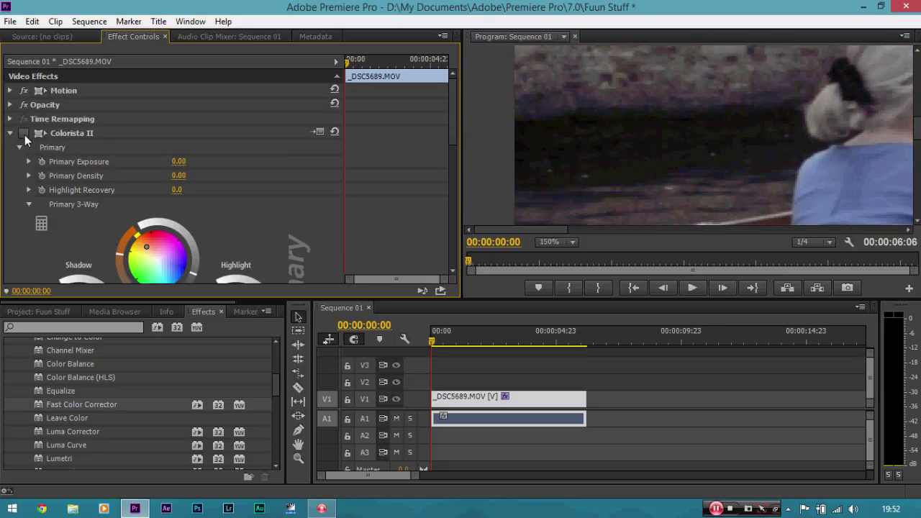
Set the preview zoom back to Fit and turn Colorista II back on
left_click(565, 243)
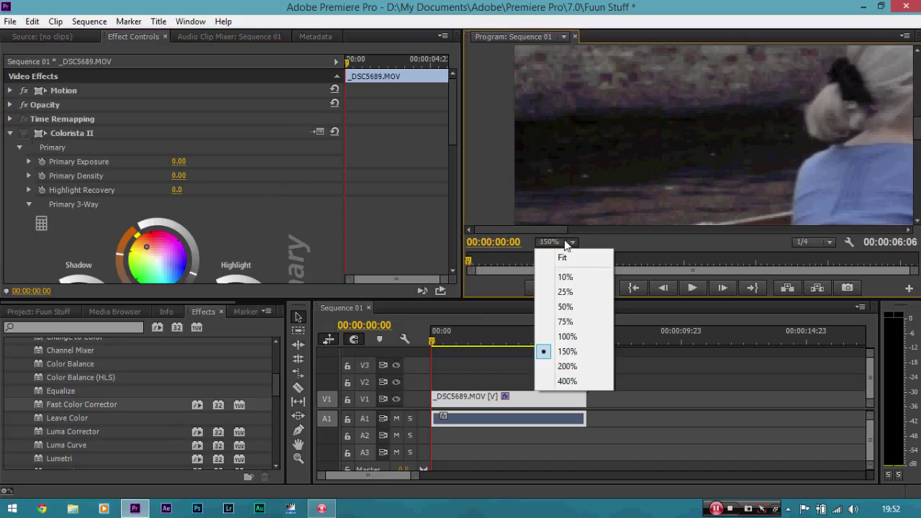
left_click(572, 259)
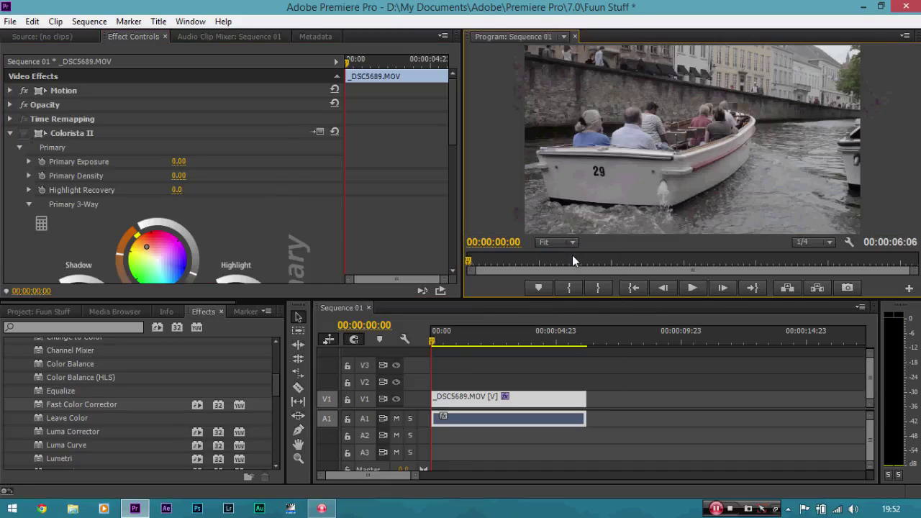
left_click(25, 133)
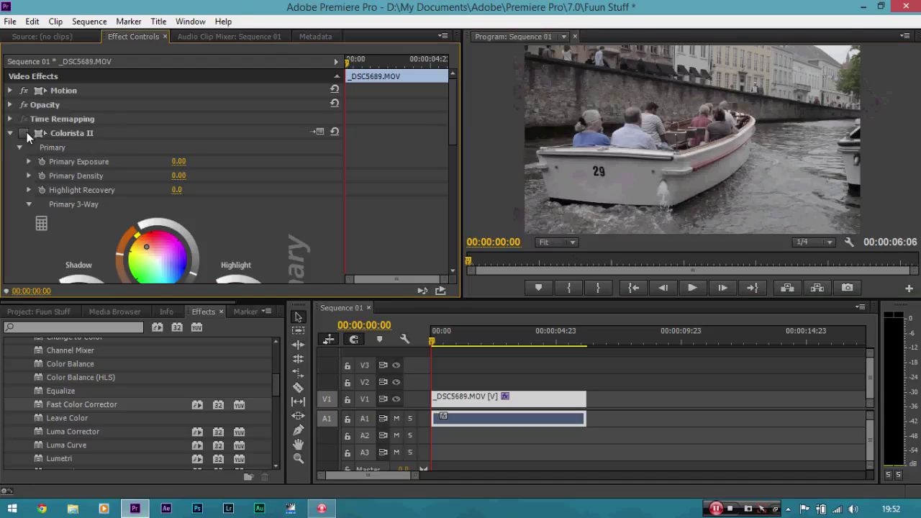
left_click_drag(455, 131, 453, 146)
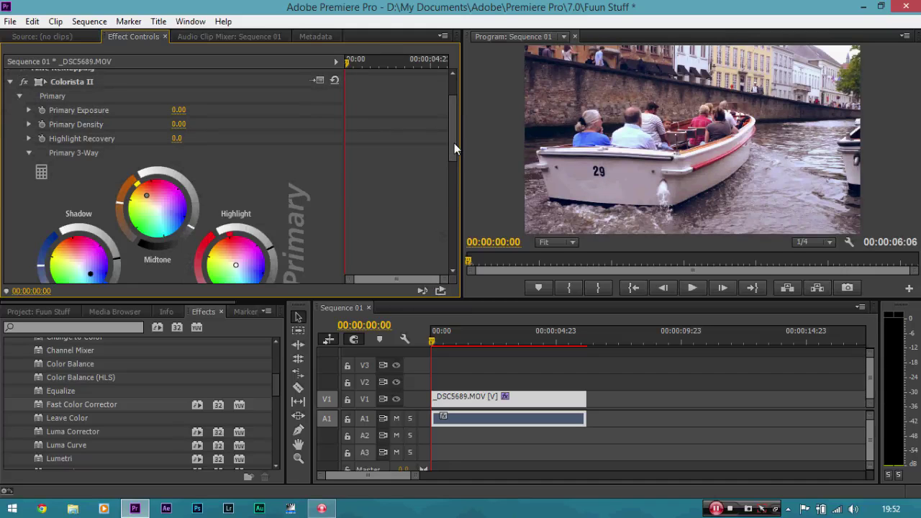
left_click_drag(453, 143, 447, 238)
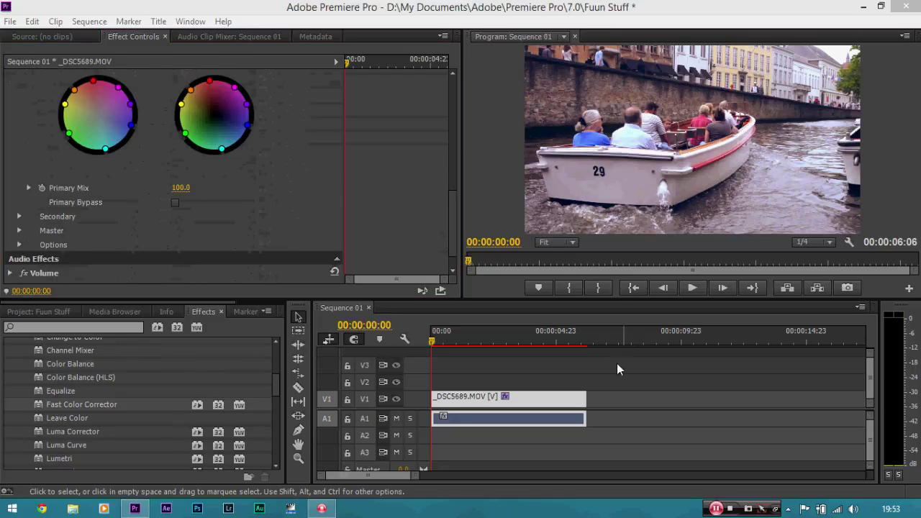
left_click(416, 186)
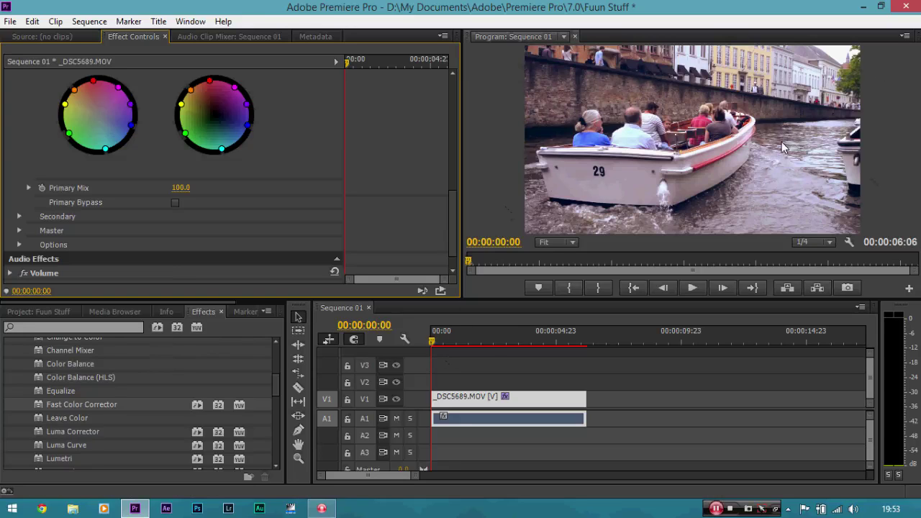
left_click(538, 406)
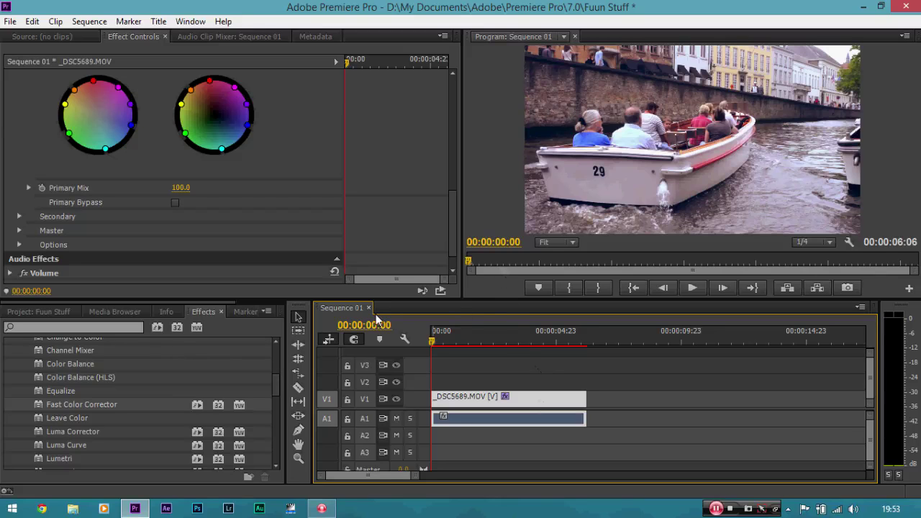
Create a new sequence from the DSLR 1080p24 preset with the vertical frame size changed to 800
left_click(6, 22)
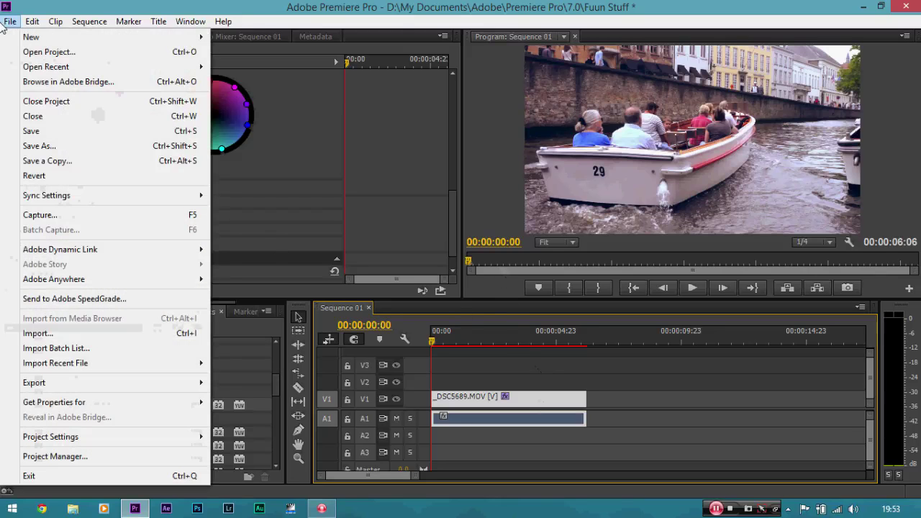
mouse_move(85, 37)
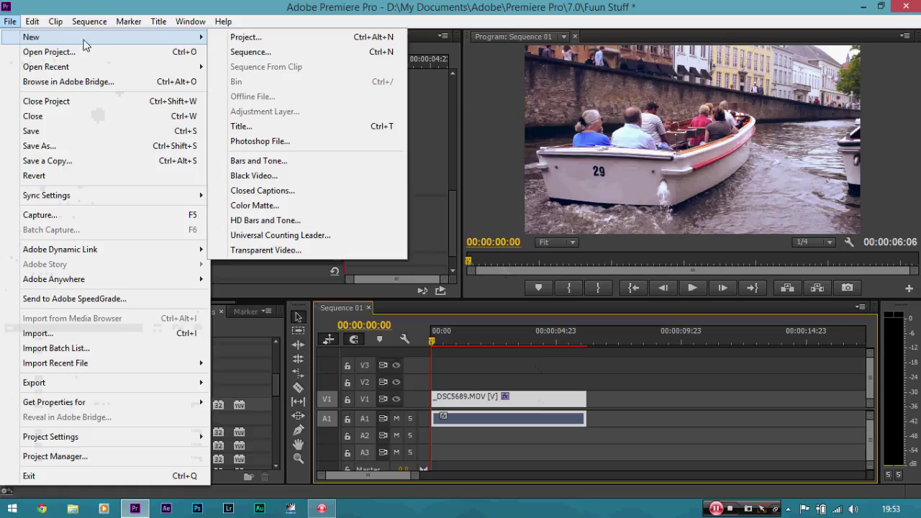
left_click(244, 52)
left_click(314, 153)
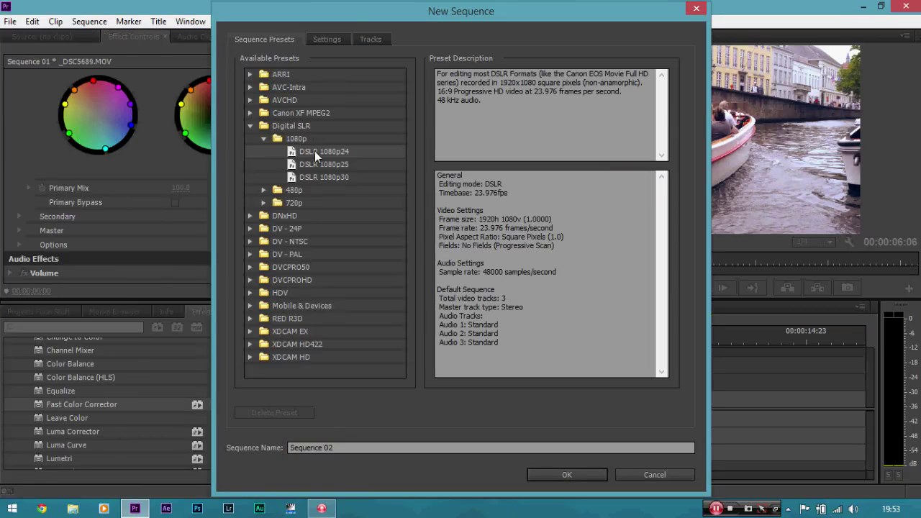
left_click(325, 41)
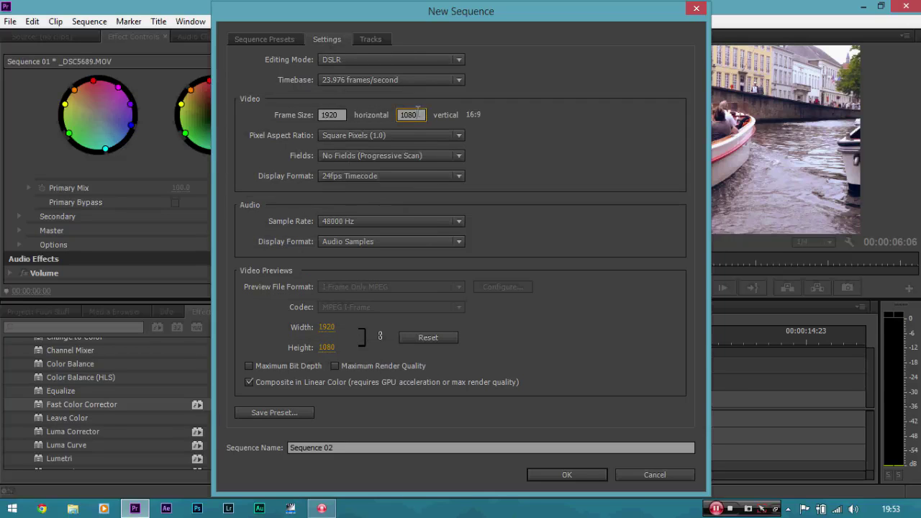
left_click(397, 114)
key("BackSpace")
type("800")
key("Tab")
left_click(567, 474)
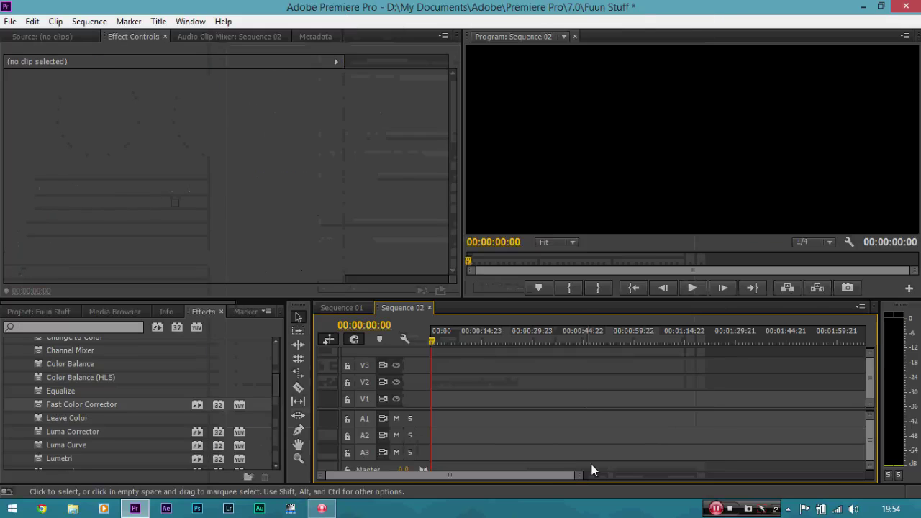
Switch between Sequence 01 and Sequence 02 to compare their frame shapes in the preview
left_click(356, 307)
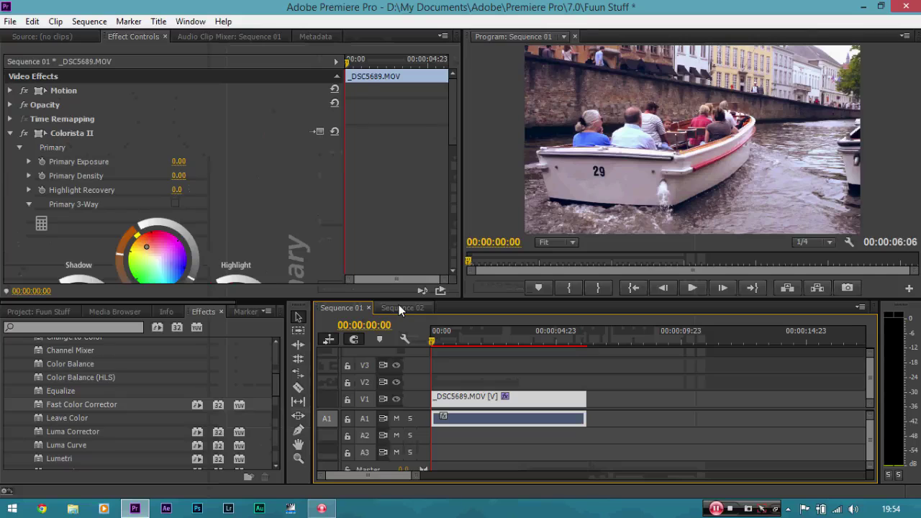
left_click(398, 306)
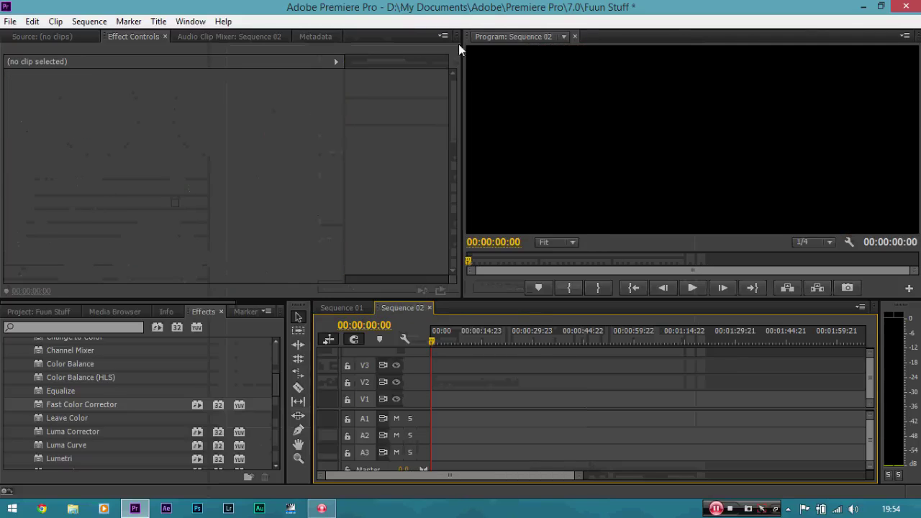
left_click(355, 309)
left_click(394, 308)
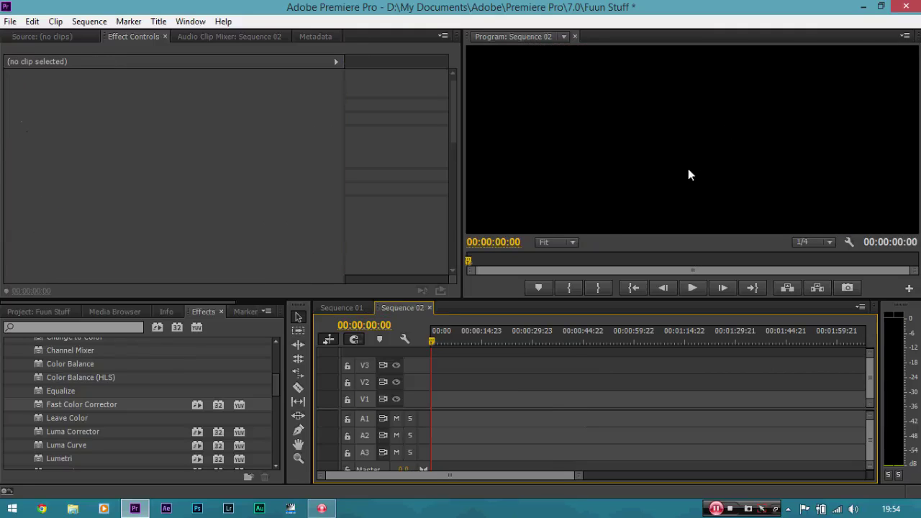
Copy the graded _DSC5689.MOV clip from Sequence 01 and paste it at the start of Sequence 02
left_click(352, 308)
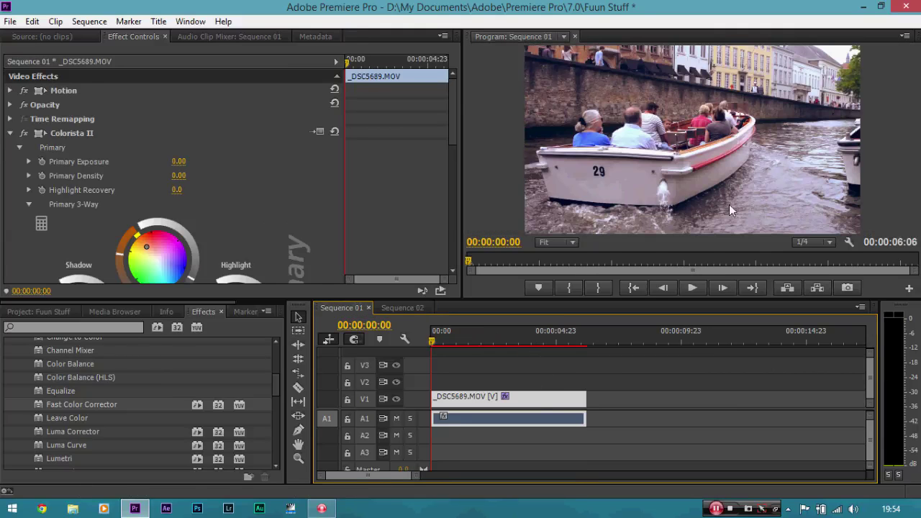
right_click(554, 402)
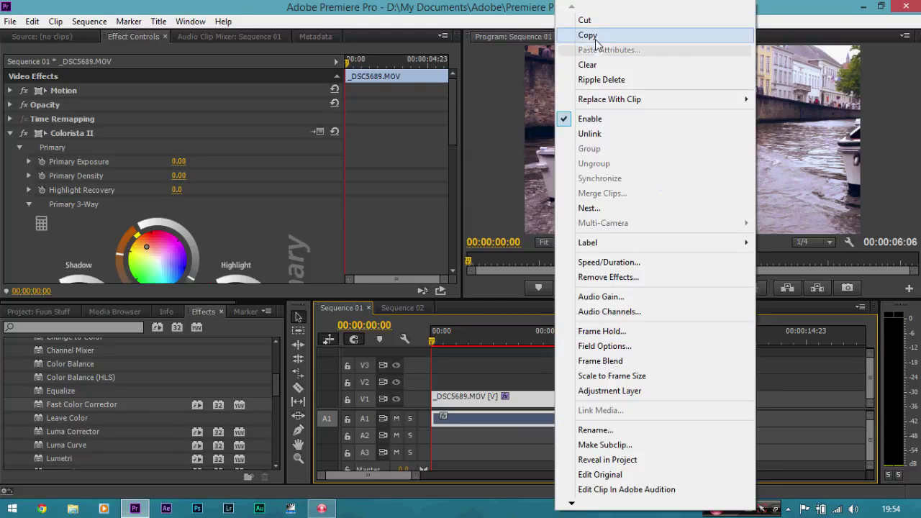
left_click(587, 34)
scroll(446, 223, "down", 5)
scroll(445, 124, "up", 10)
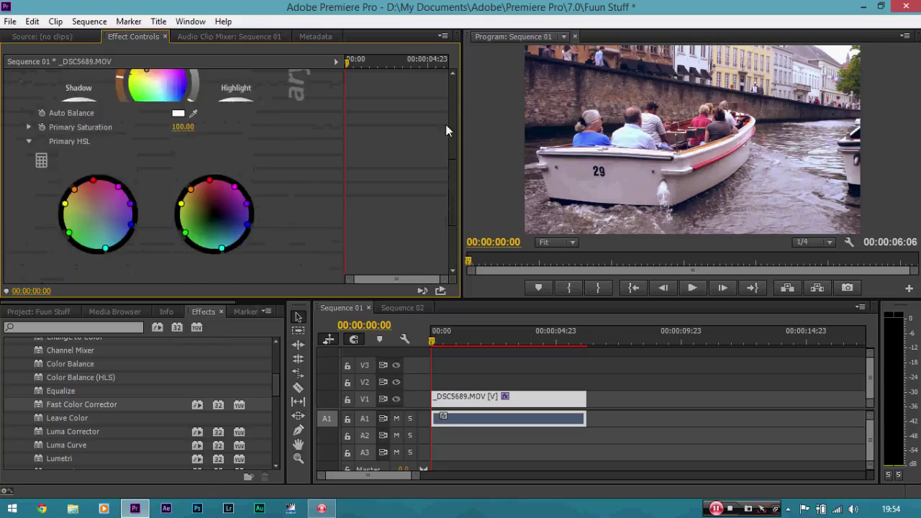
left_click(419, 311)
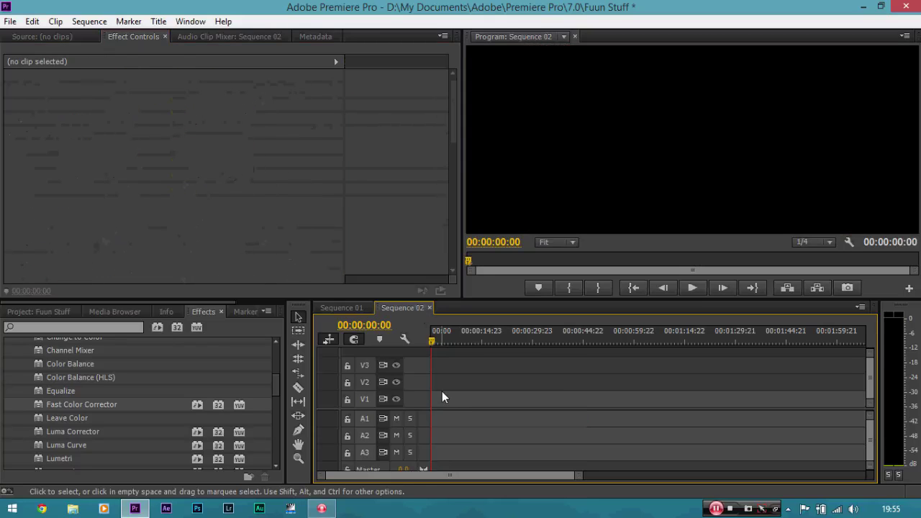
key("ctrl+v")
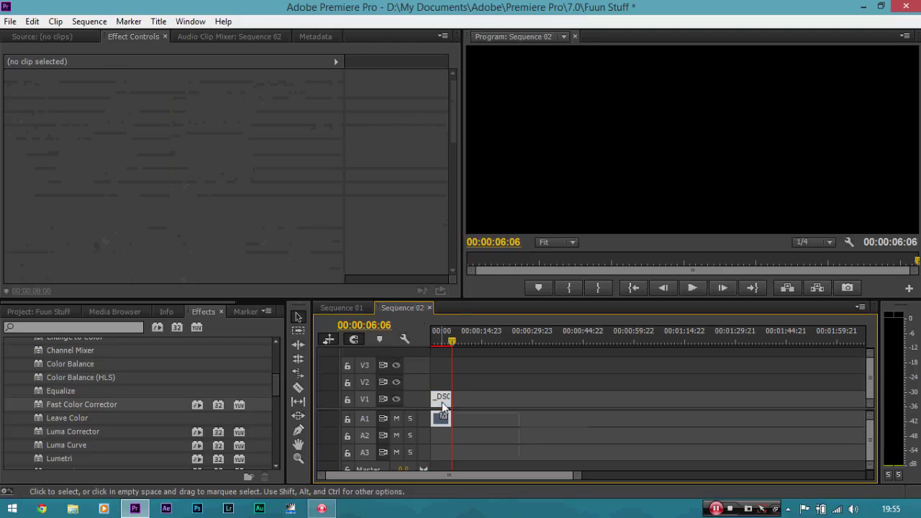
Select the pasted clip, return the playhead to the start of Sequence 02 and play a short part of it
left_click(440, 397)
left_click_drag(448, 335, 433, 342)
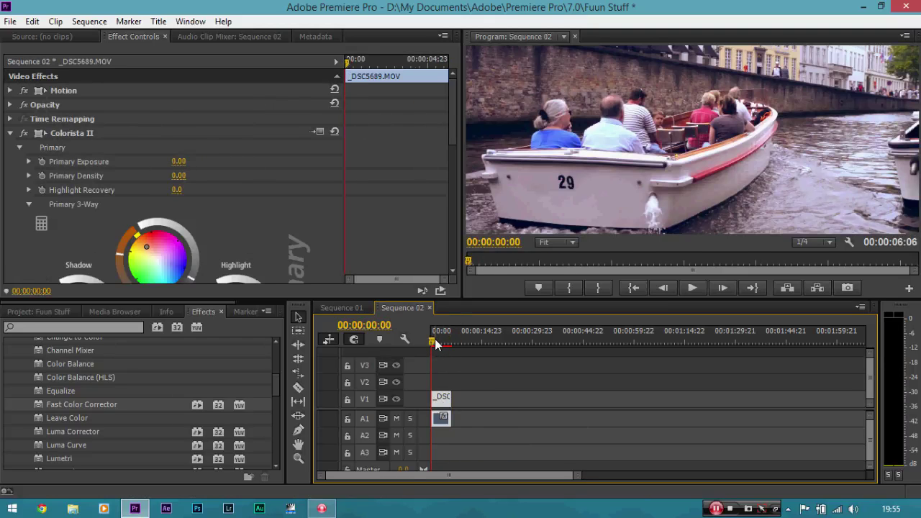
key("equal")
key("equal")
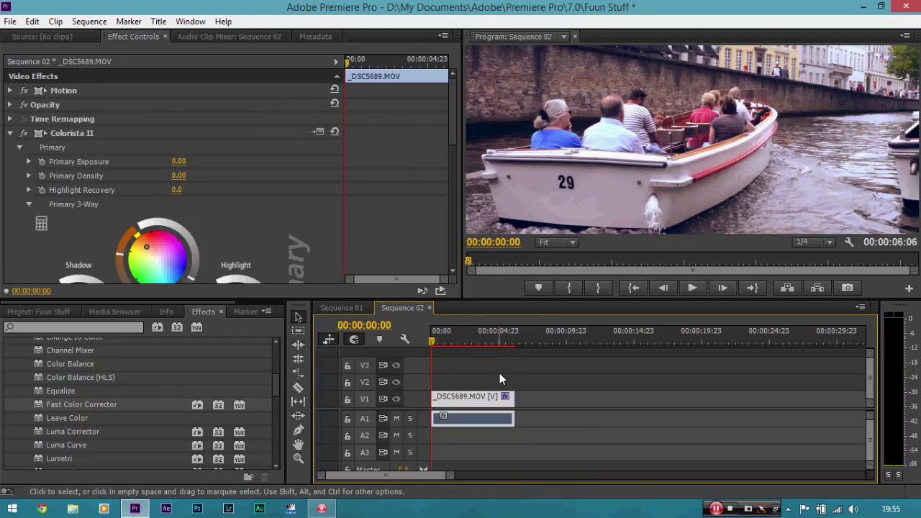
key("space")
key("space")
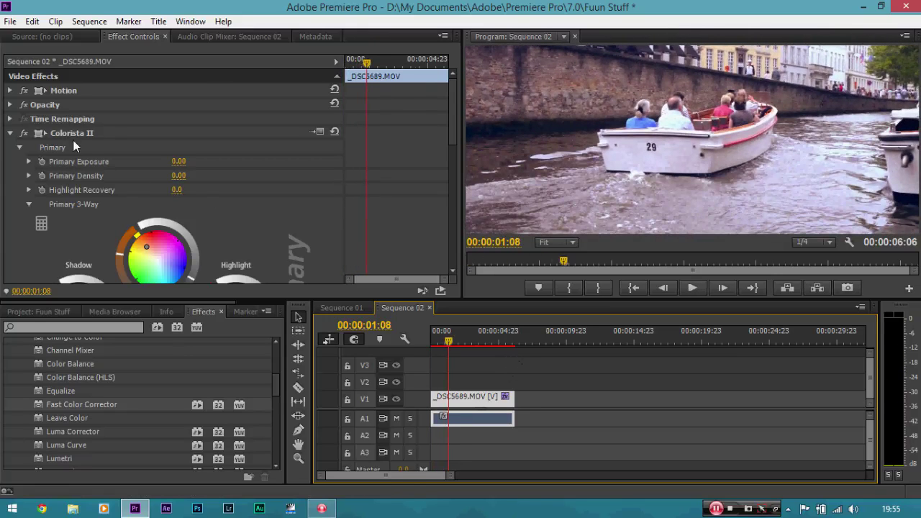
Shift the clip downward in the widescreen frame by setting its vertical Motion position to 519
left_click(10, 90)
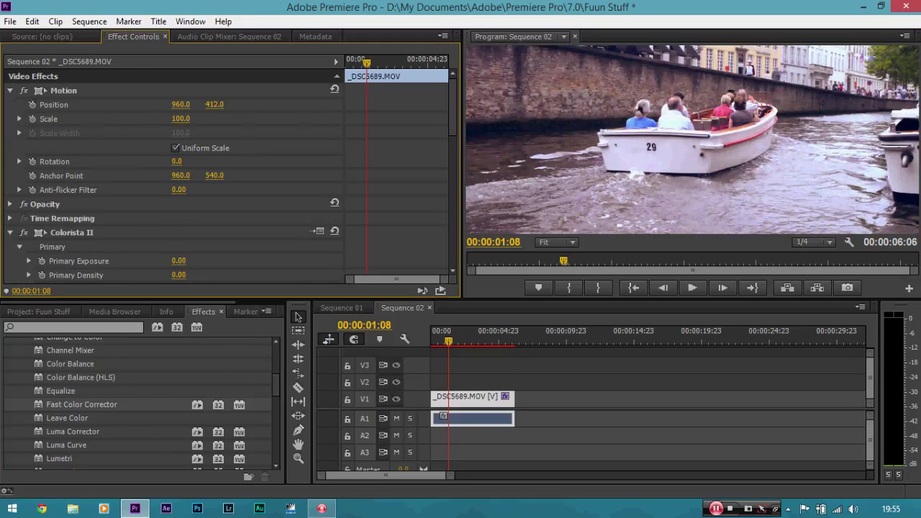
left_click_drag(218, 104, 299, 104)
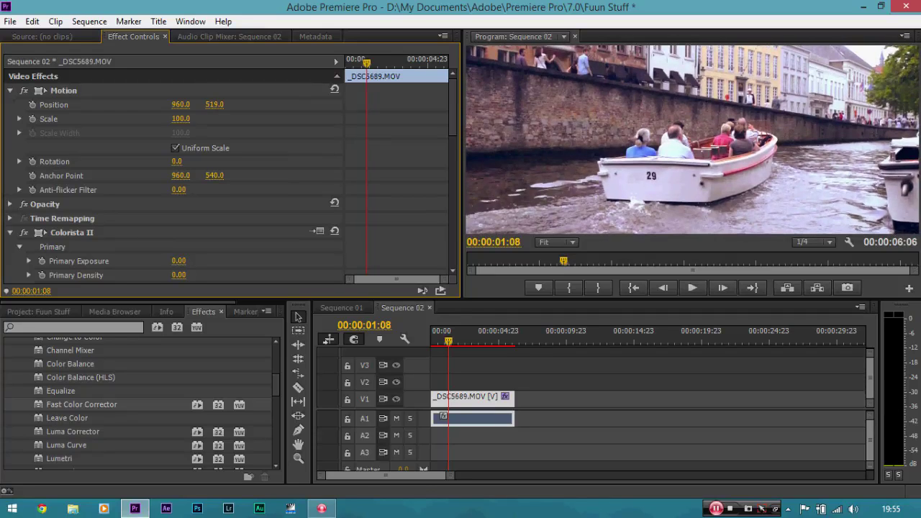
Magnify the Sequence 02 preview to 150% and pan to the number 29 on the boat's hull
left_click(490, 398)
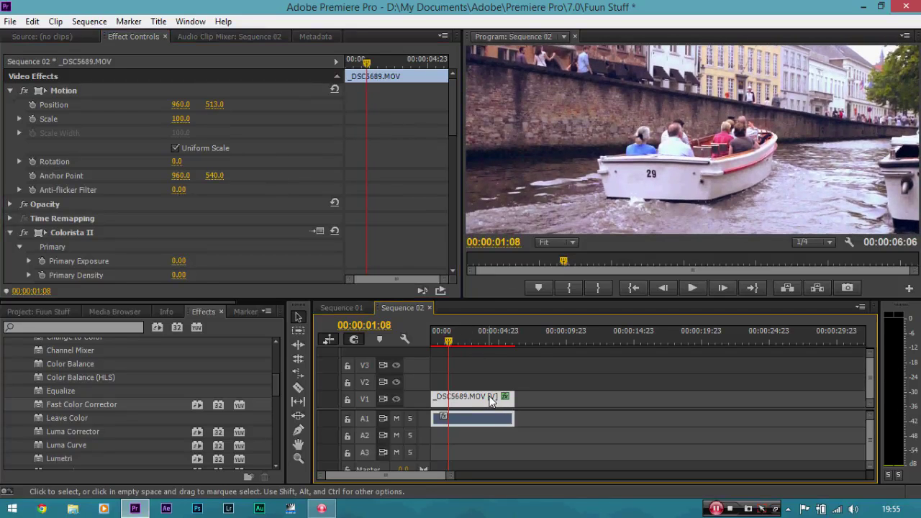
left_click(570, 242)
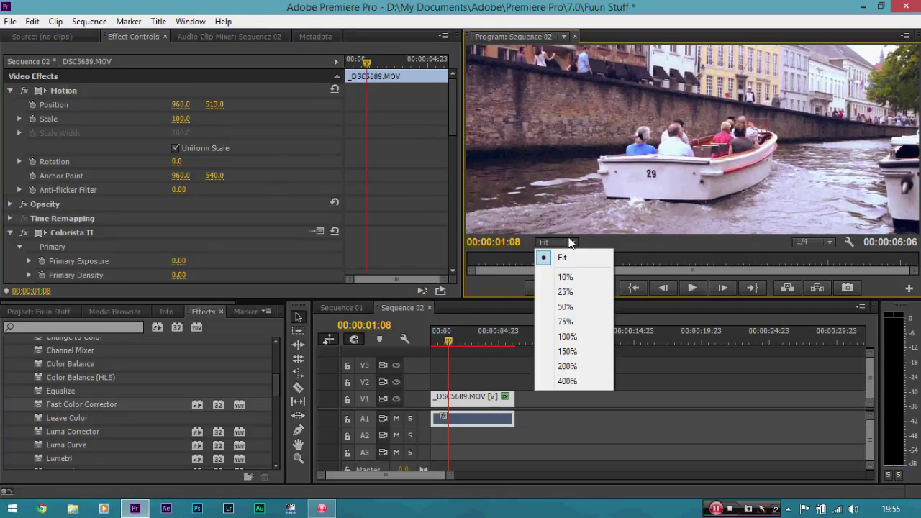
left_click(574, 351)
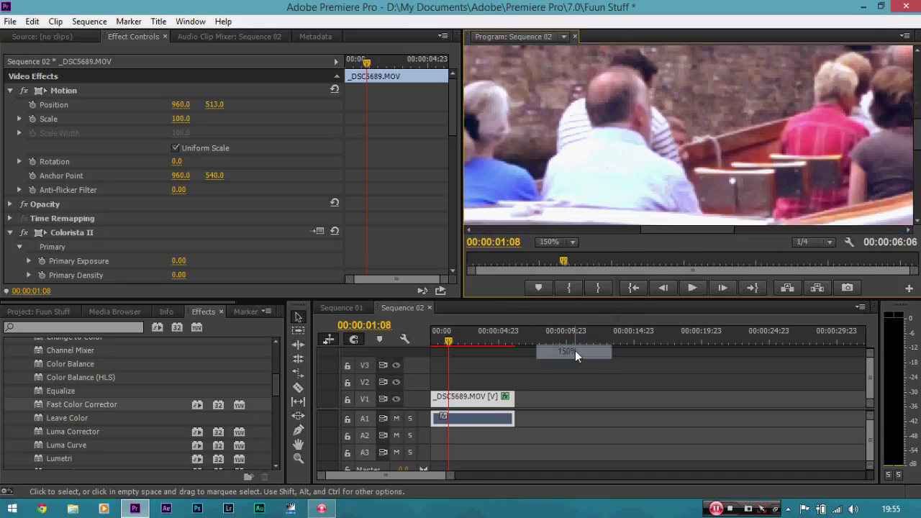
key("h")
left_click_drag(692, 201, 842, 92)
left_click_drag(697, 161, 706, 132)
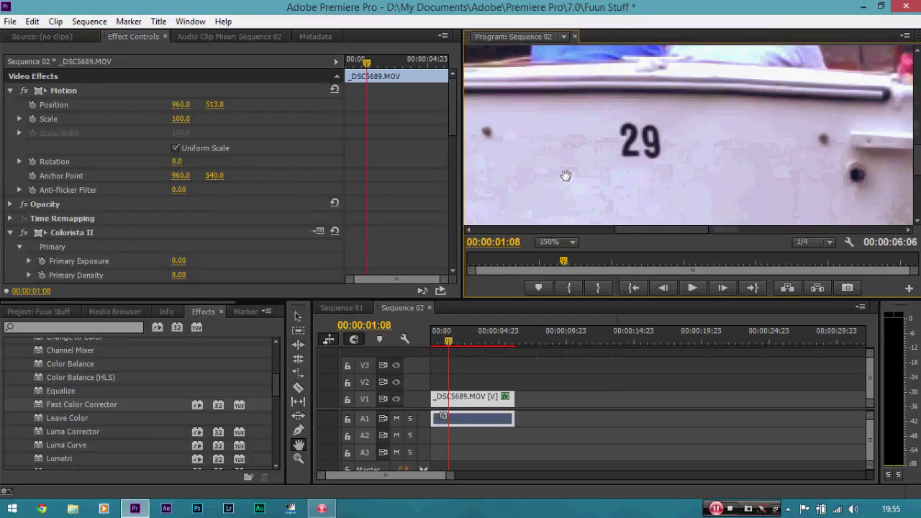
Search the effects for "shar" and apply the Sharpen video effect to the _DSC5689.MOV clip
left_click(108, 328)
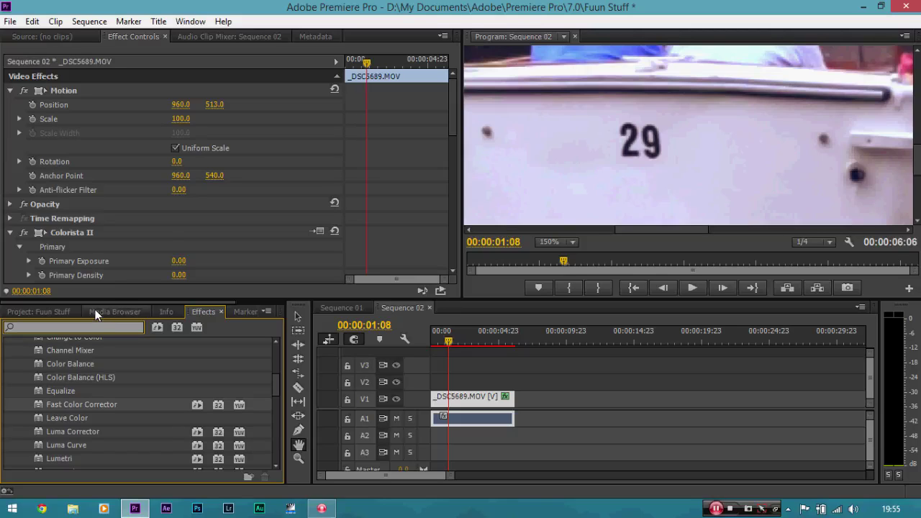
type("s")
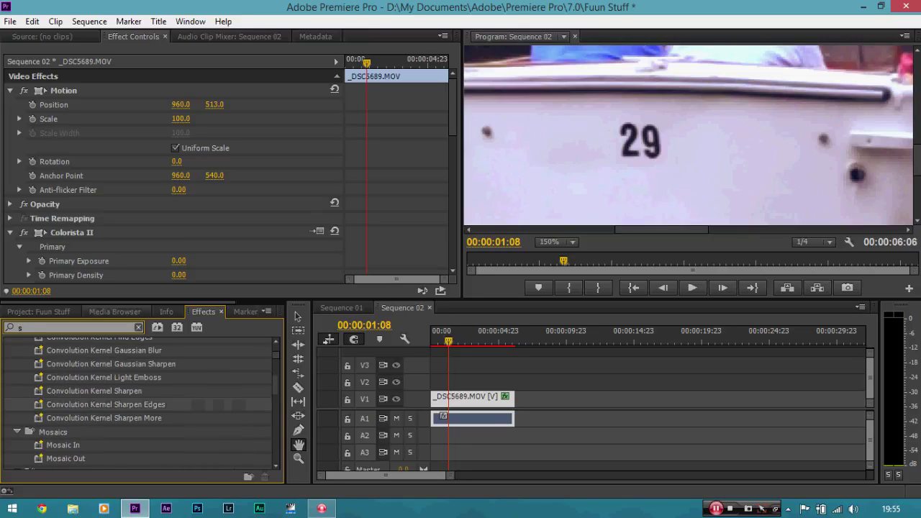
type("har")
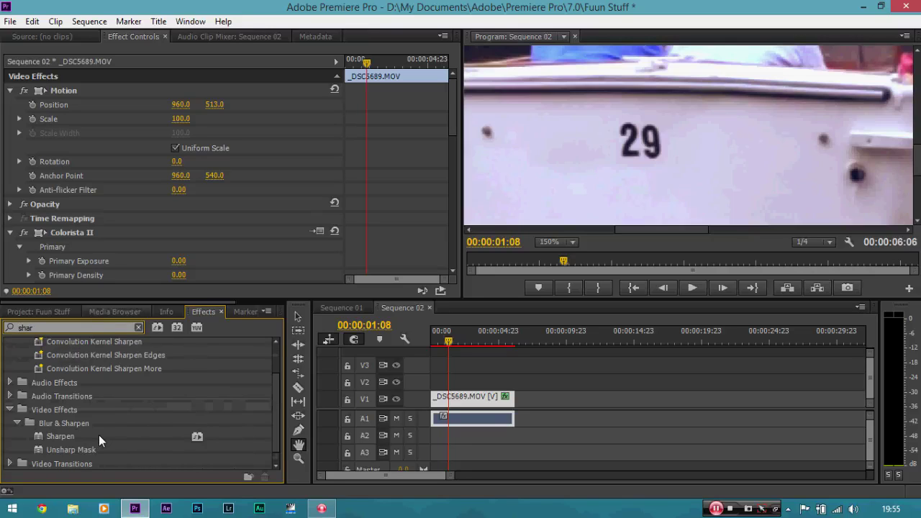
left_click(67, 435)
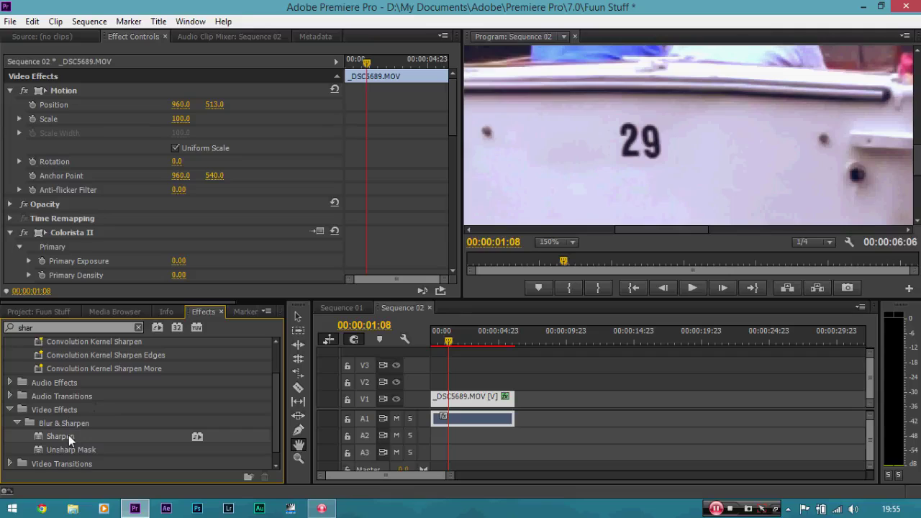
left_click_drag(68, 435, 451, 397)
Set the clip's Sharpen Amount to 20
left_click_drag(482, 151, 446, 251)
left_click(174, 220)
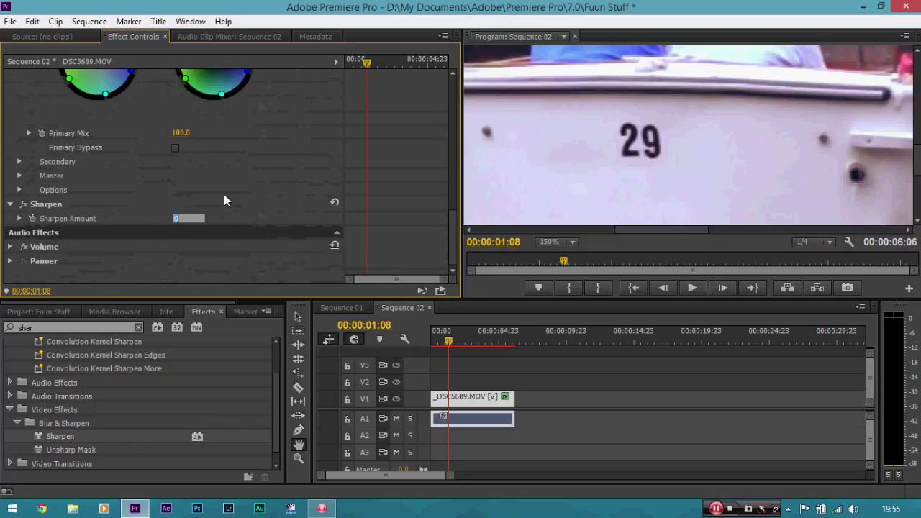
left_click(223, 195)
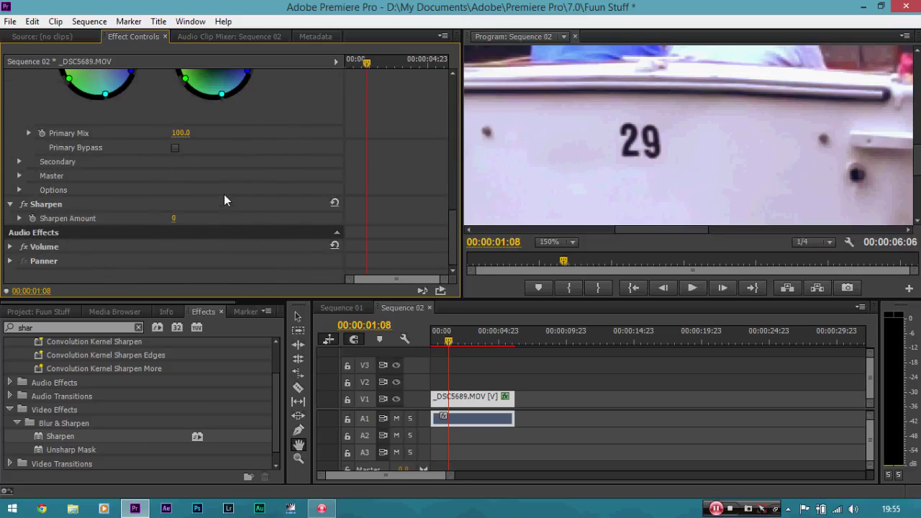
left_click(174, 219)
type("20")
key("Return")
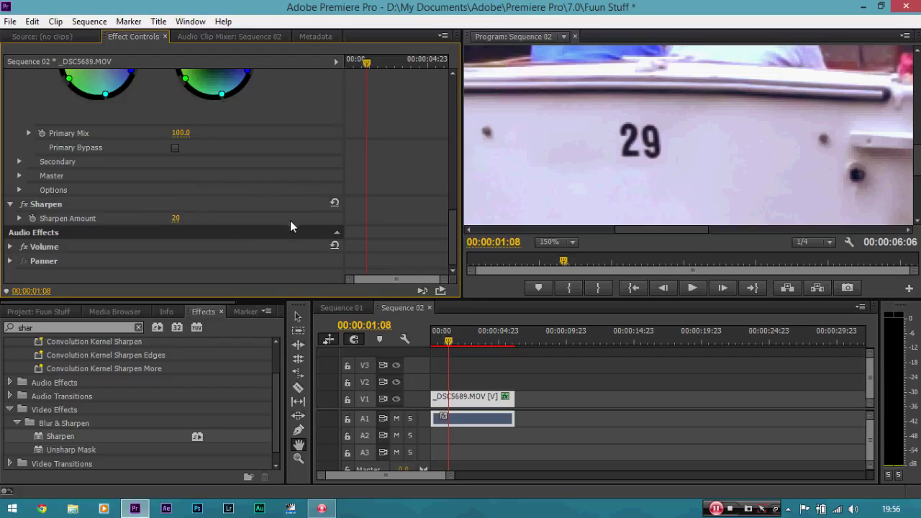
Switch the Sharpen effect and the Colorista II effect off and on again to compare the clip with and without each
left_click(28, 207)
left_click(28, 206)
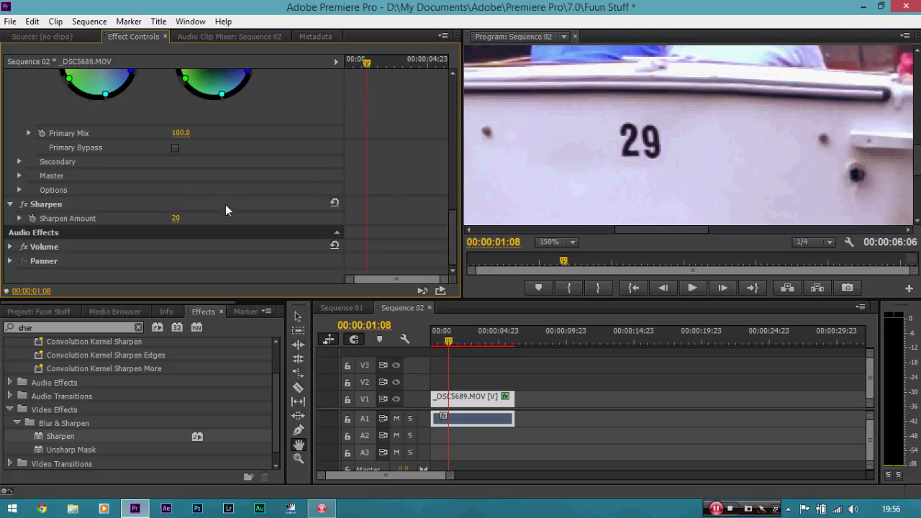
left_click_drag(450, 231, 456, 174)
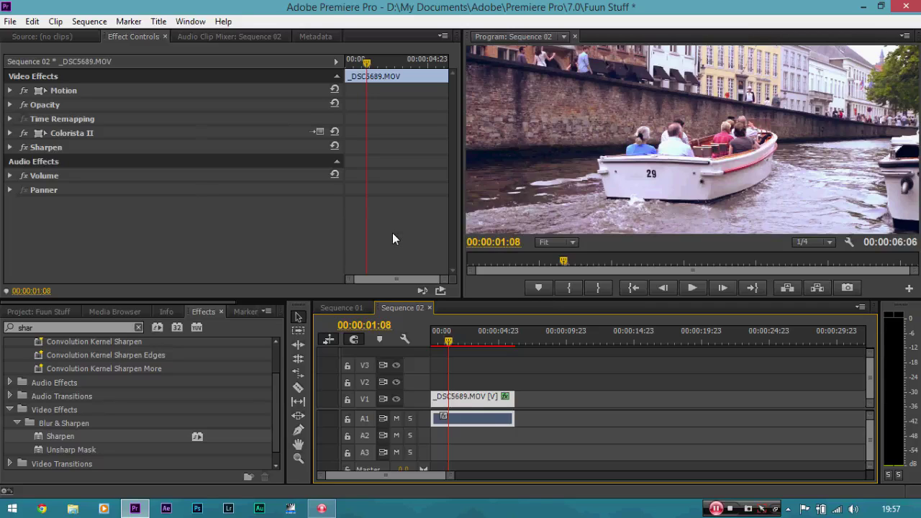
left_click(25, 133)
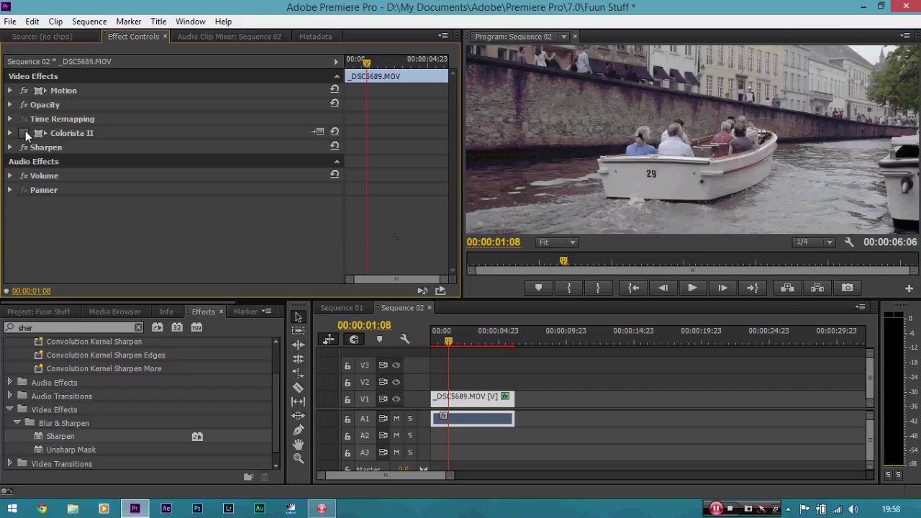
left_click(23, 133)
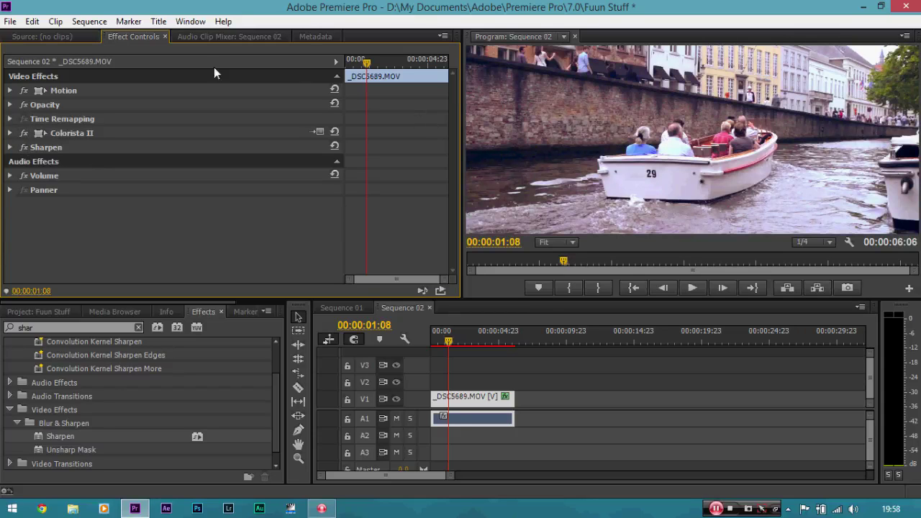
Make the Sequence 02 timeline active and open the media export settings for it
left_click(4, 24)
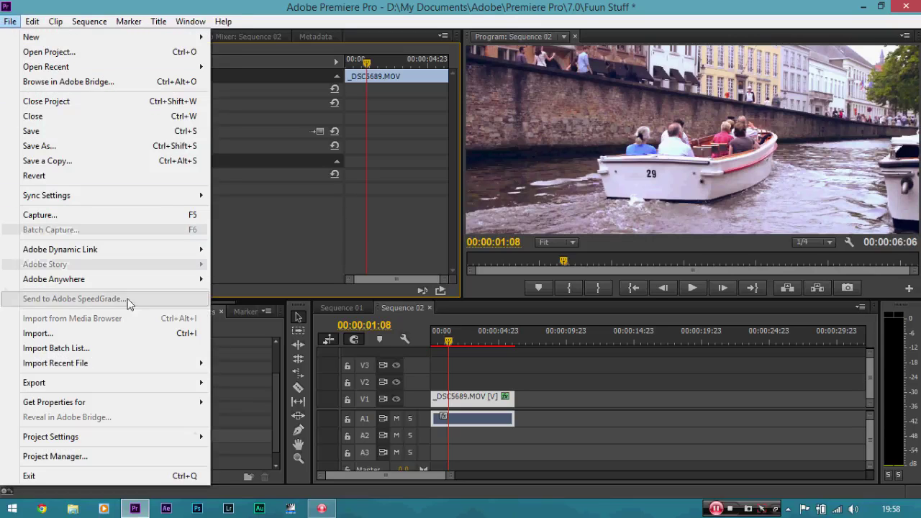
mouse_move(100, 386)
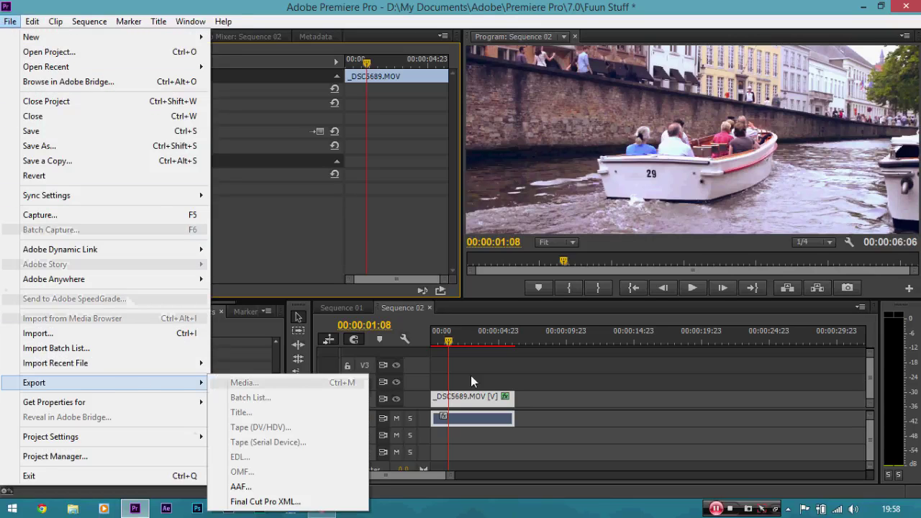
left_click(459, 400)
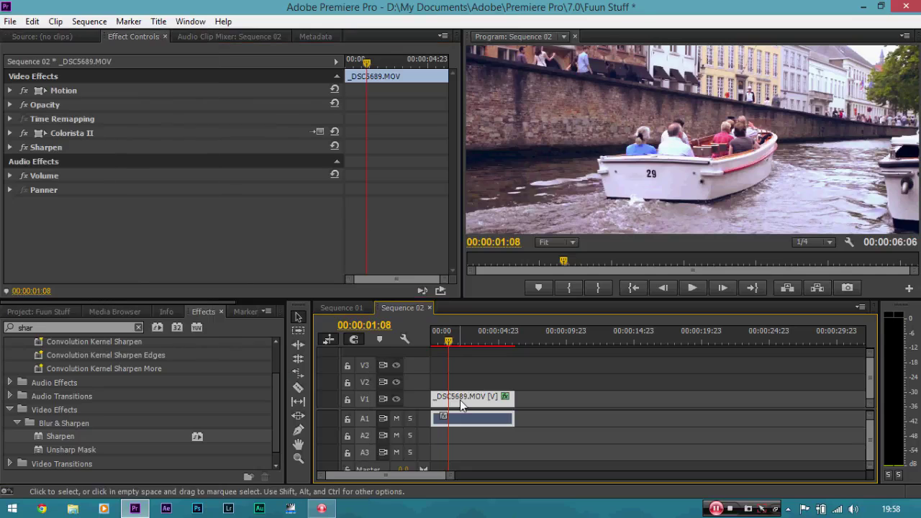
left_click(8, 22)
mouse_move(128, 387)
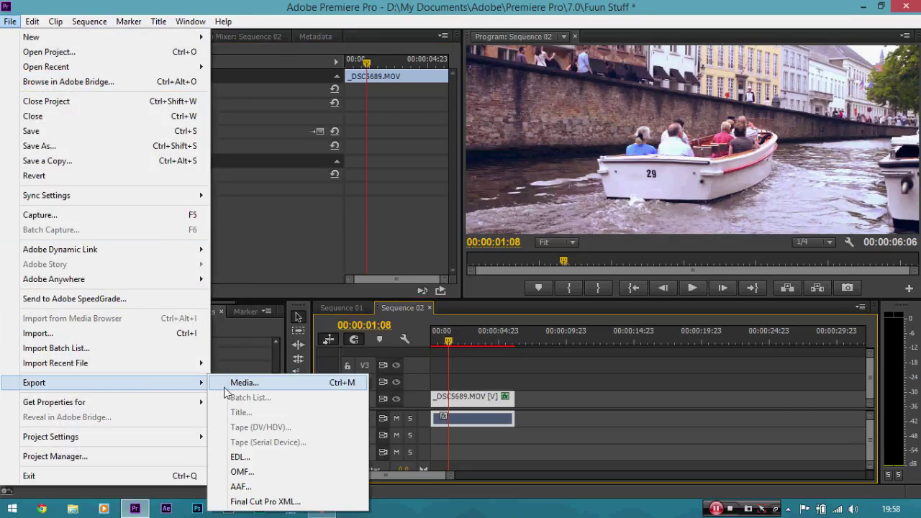
left_click(229, 384)
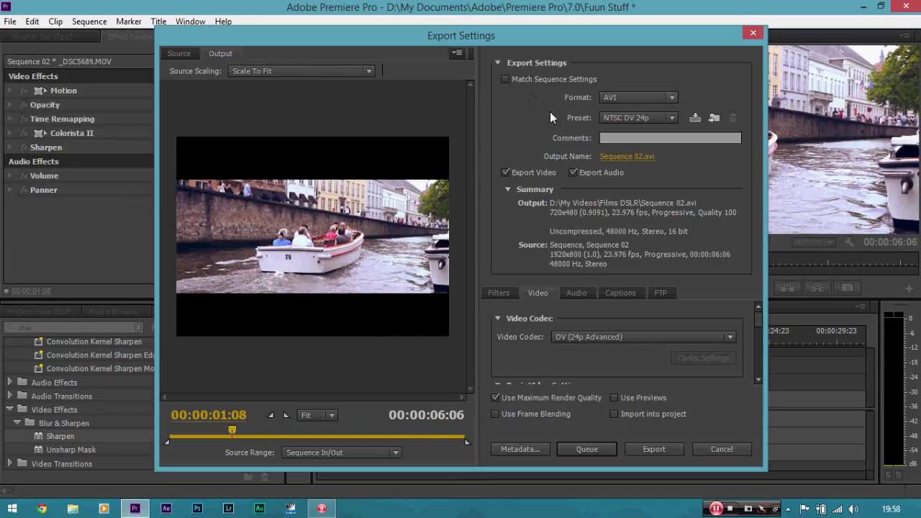
Set the export format to H.264 with the Match Source - High bitrate preset
left_click(639, 100)
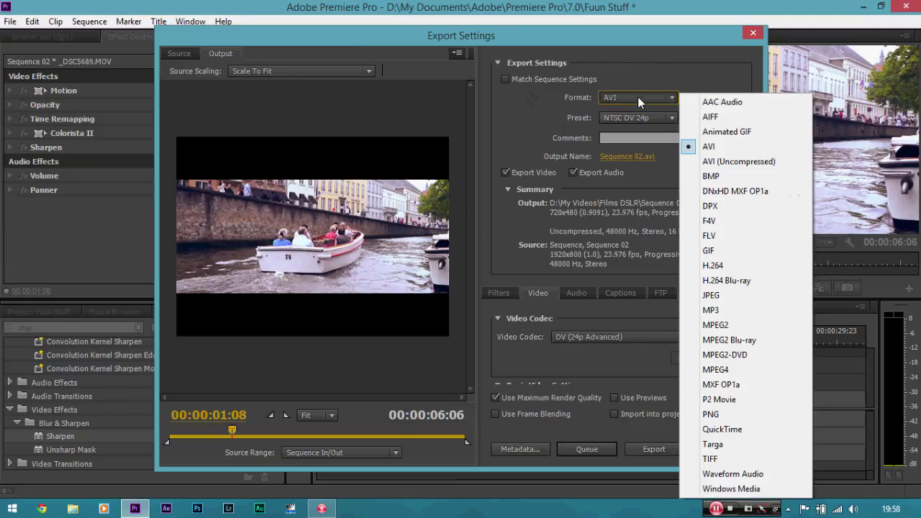
left_click(706, 265)
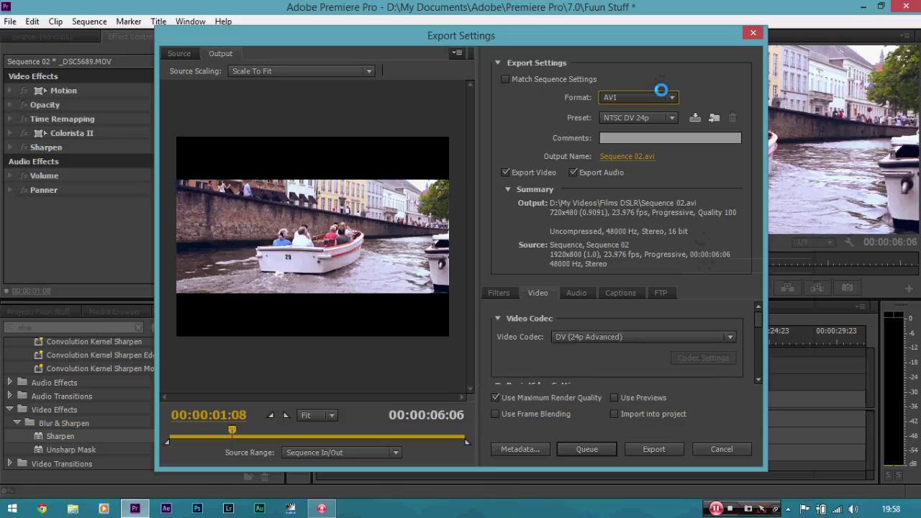
key("Escape")
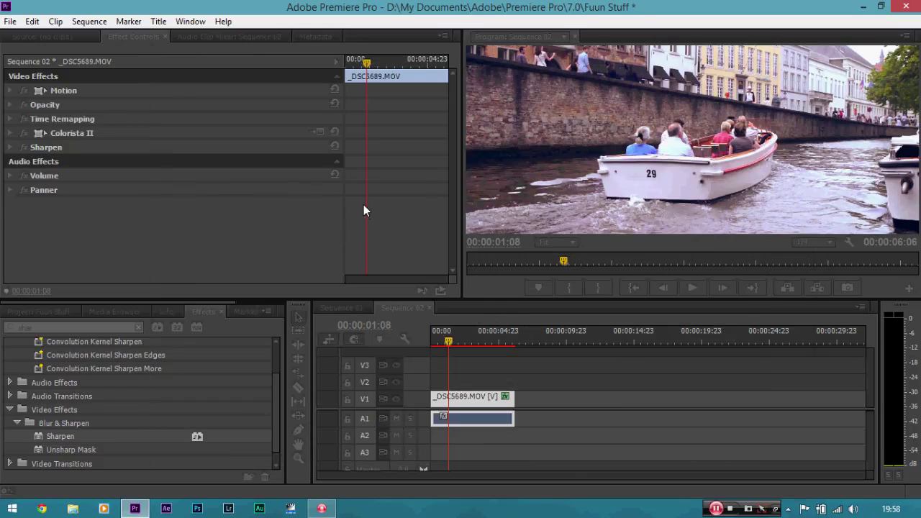
key("ctrl+m")
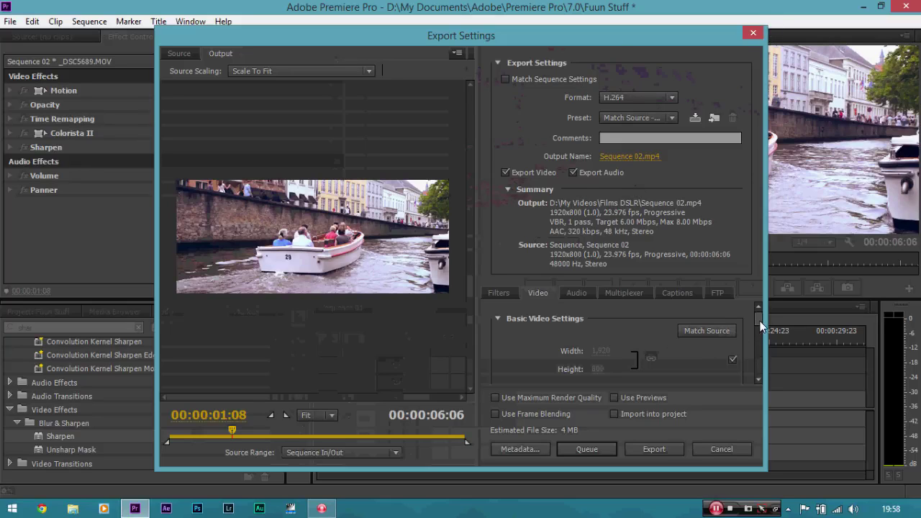
left_click(651, 98)
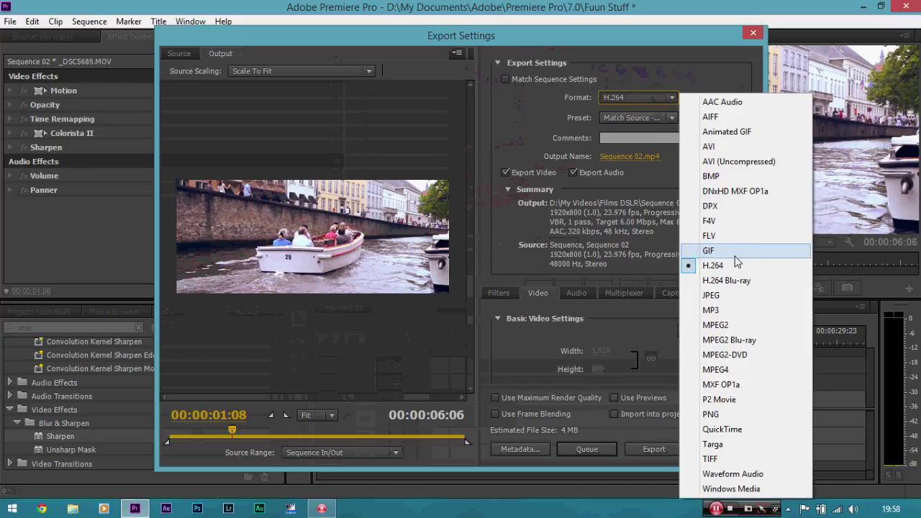
left_click(645, 119)
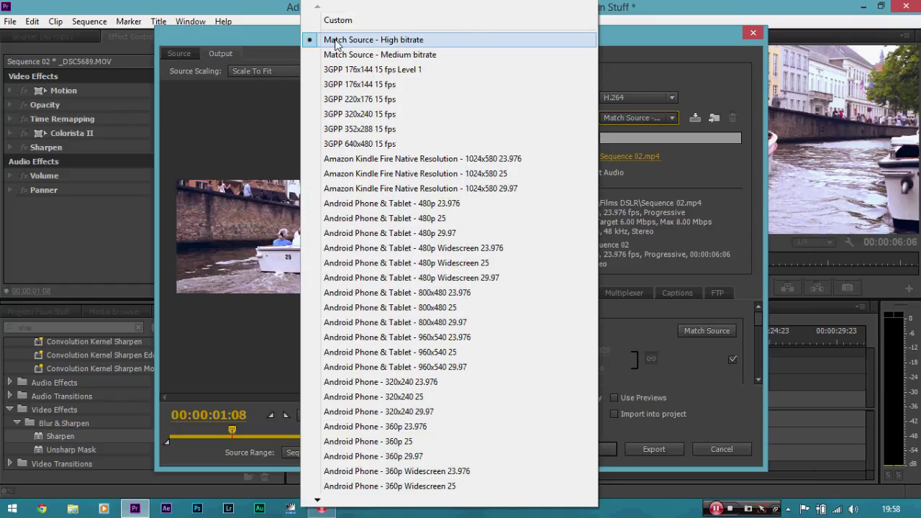
left_click(390, 43)
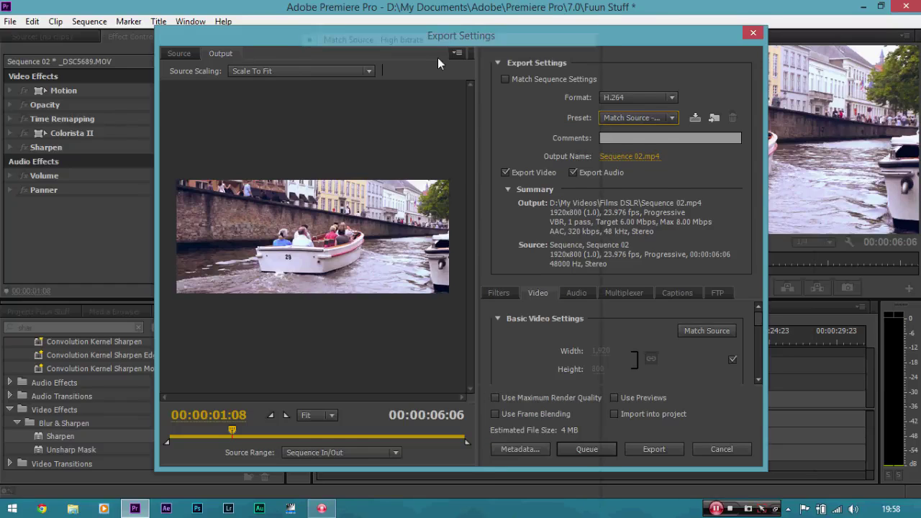
Set the export's target bitrate to 20 Mbps in the video bitrate settings
mouse_move(760, 322)
left_mouse_down()
mouse_move(761, 363)
mouse_move(759, 319)
left_mouse_up()
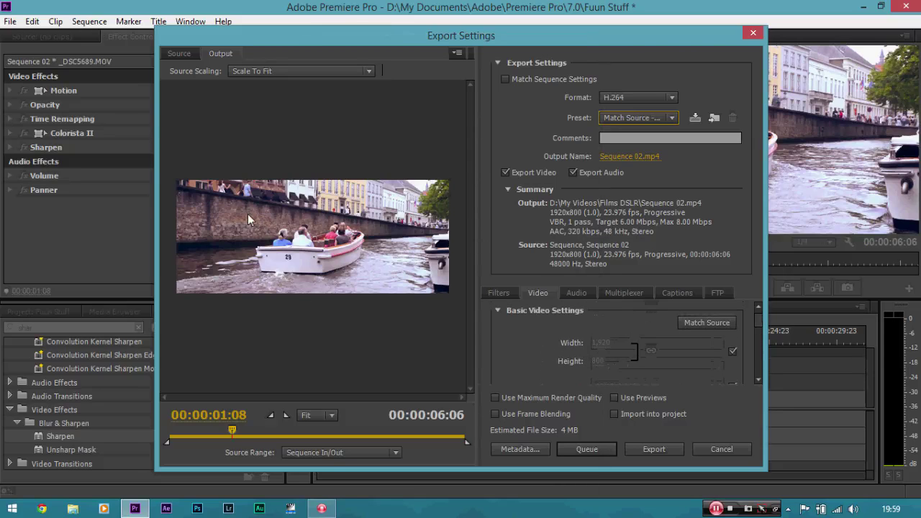
left_click_drag(761, 321, 760, 370)
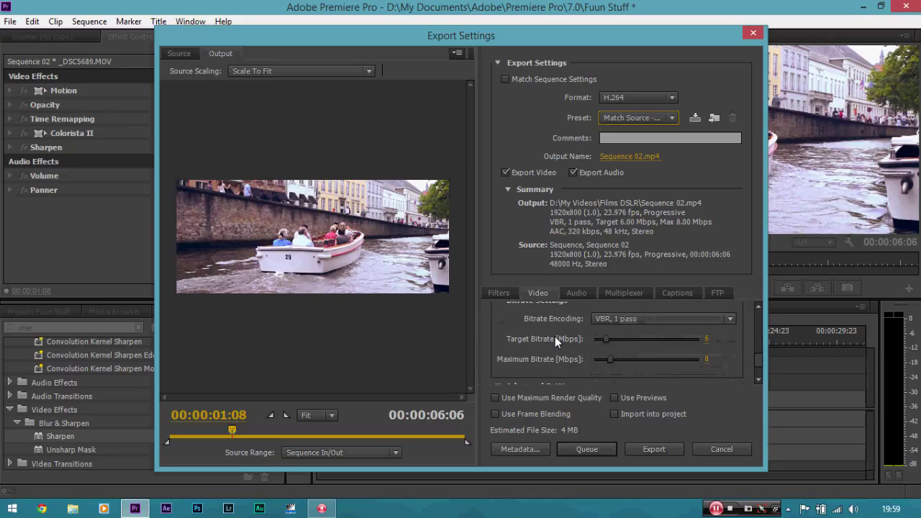
left_click(706, 338)
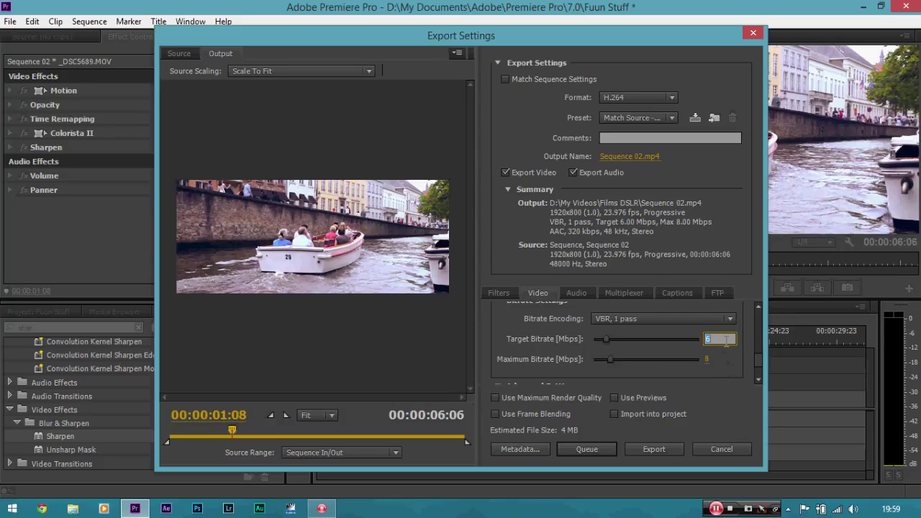
type("20")
key("Return")
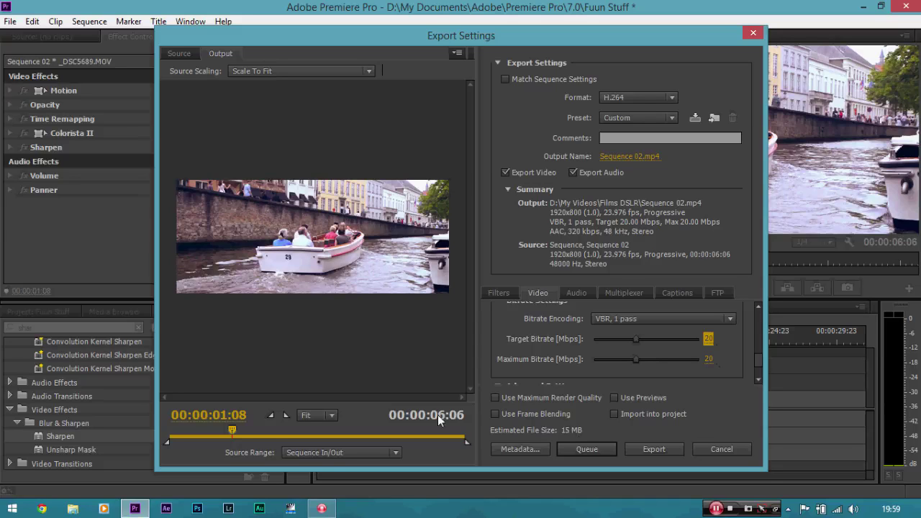
Set both the target bitrate and the maximum bitrate of the export to 5 Mbps
left_click(708, 338)
type("5")
key("Return")
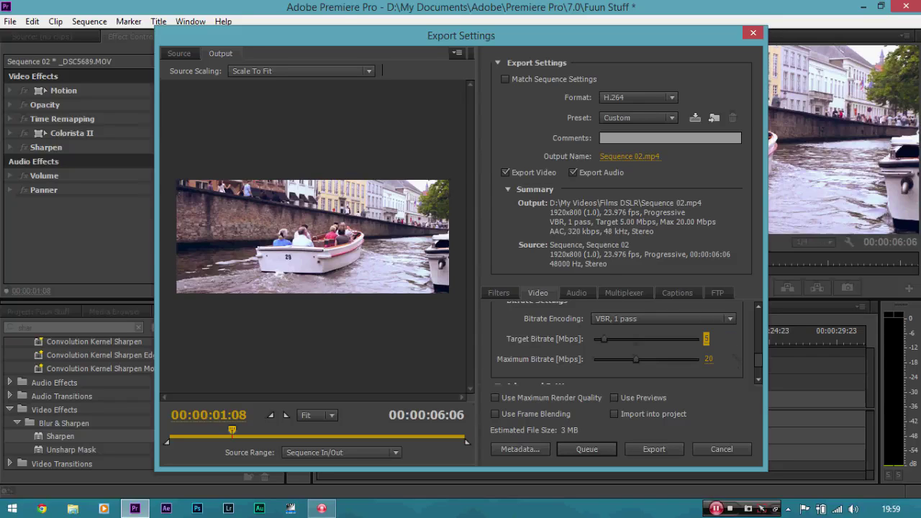
left_click(707, 359)
type("5")
key("Return")
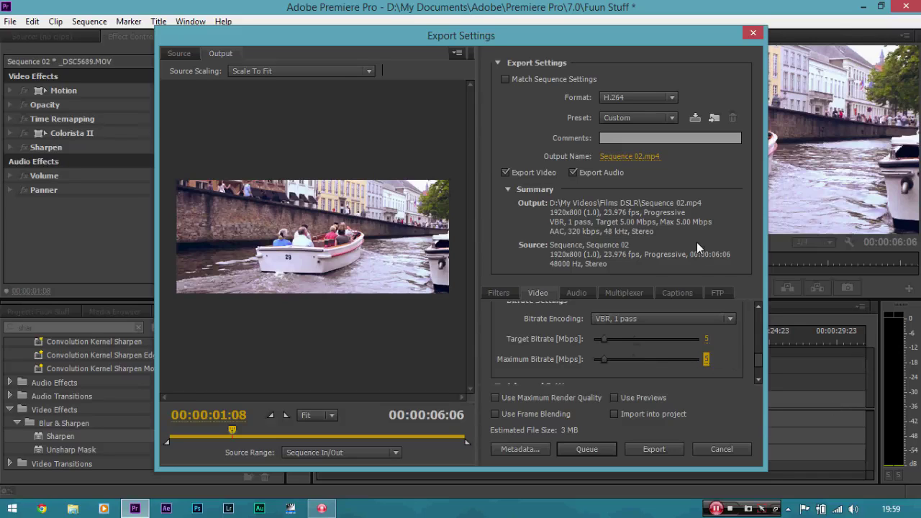